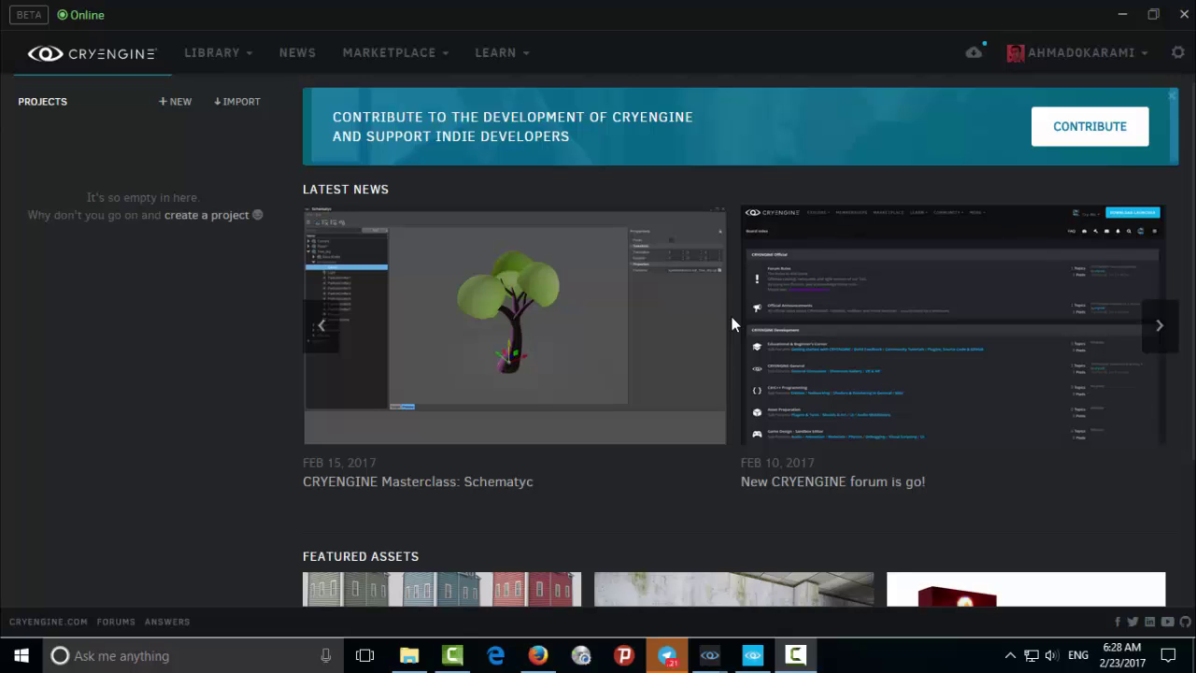
List the owned assets (LightenUp, GameSDK, Sponza), then bring up the CRYENGINE Marketplace browser
{"action": "mouse_move", "coordinate": [218, 56]}
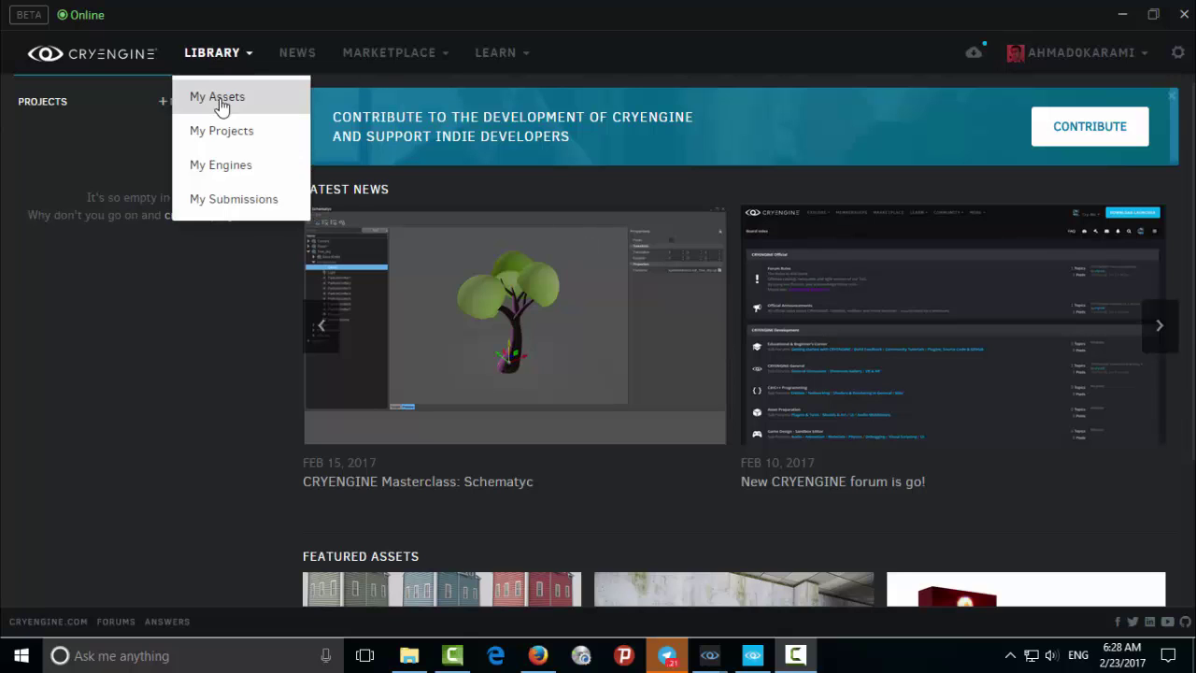
{"action": "left_click", "coordinate": [220, 107]}
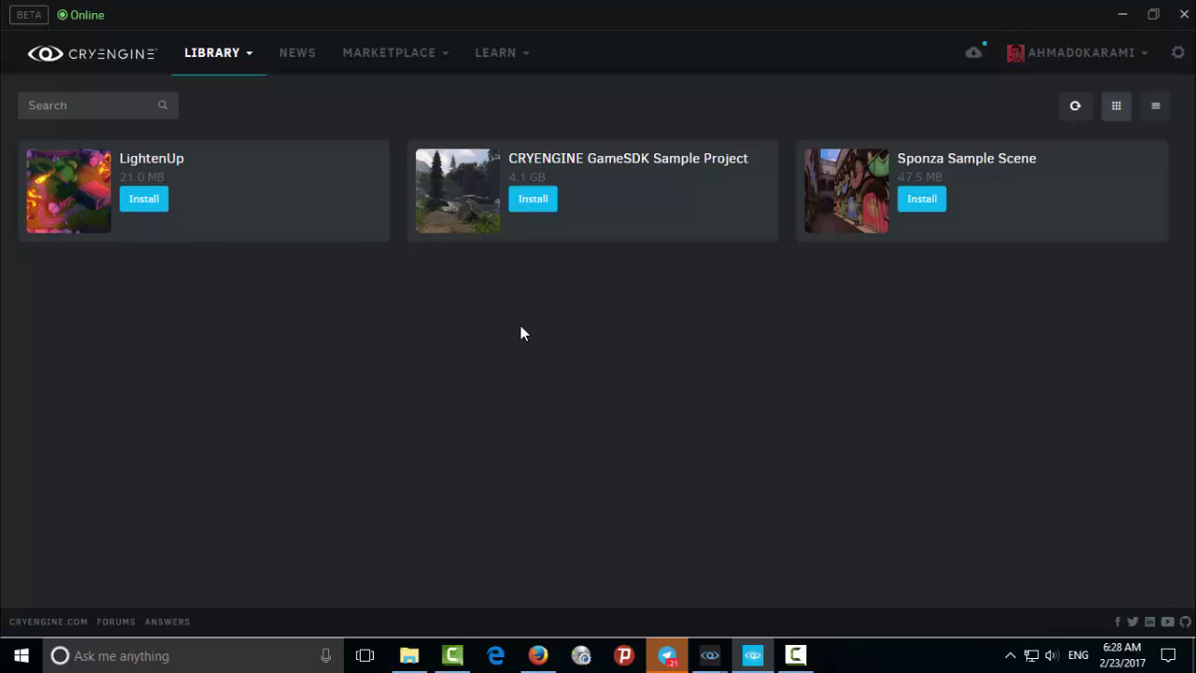
{"action": "left_click", "coordinate": [539, 655]}
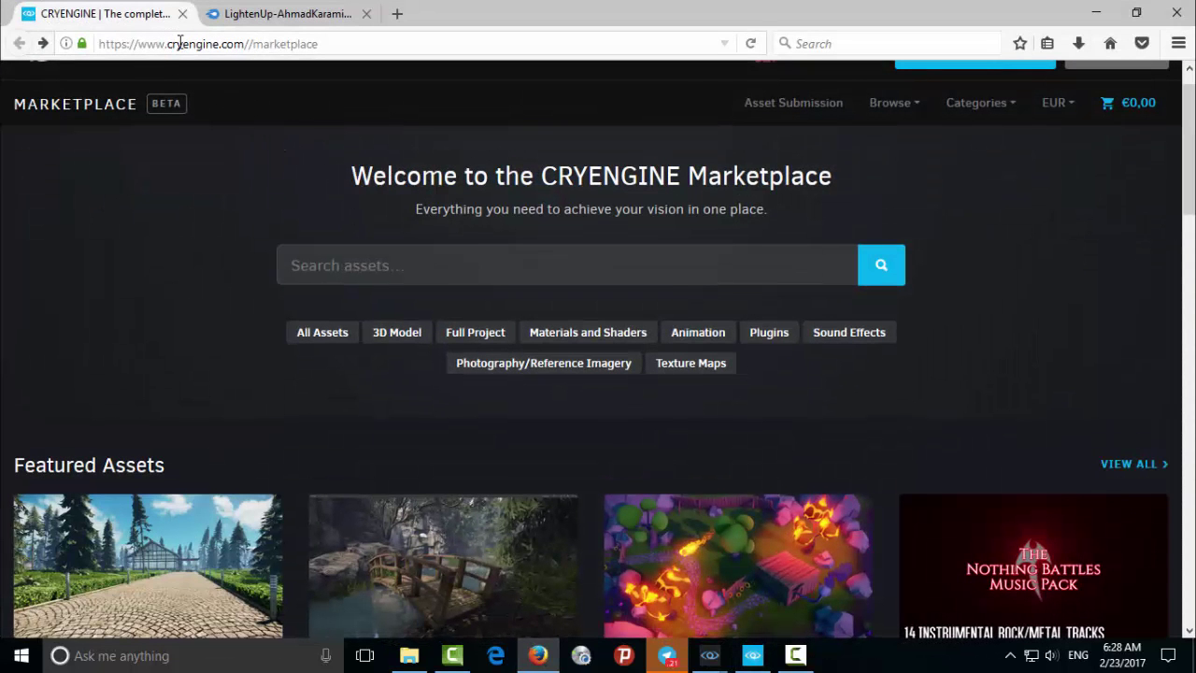
Search the marketplace for 'lightenup' and review the single free LightenUp result by Crytek
{"action": "left_click", "coordinate": [388, 268]}
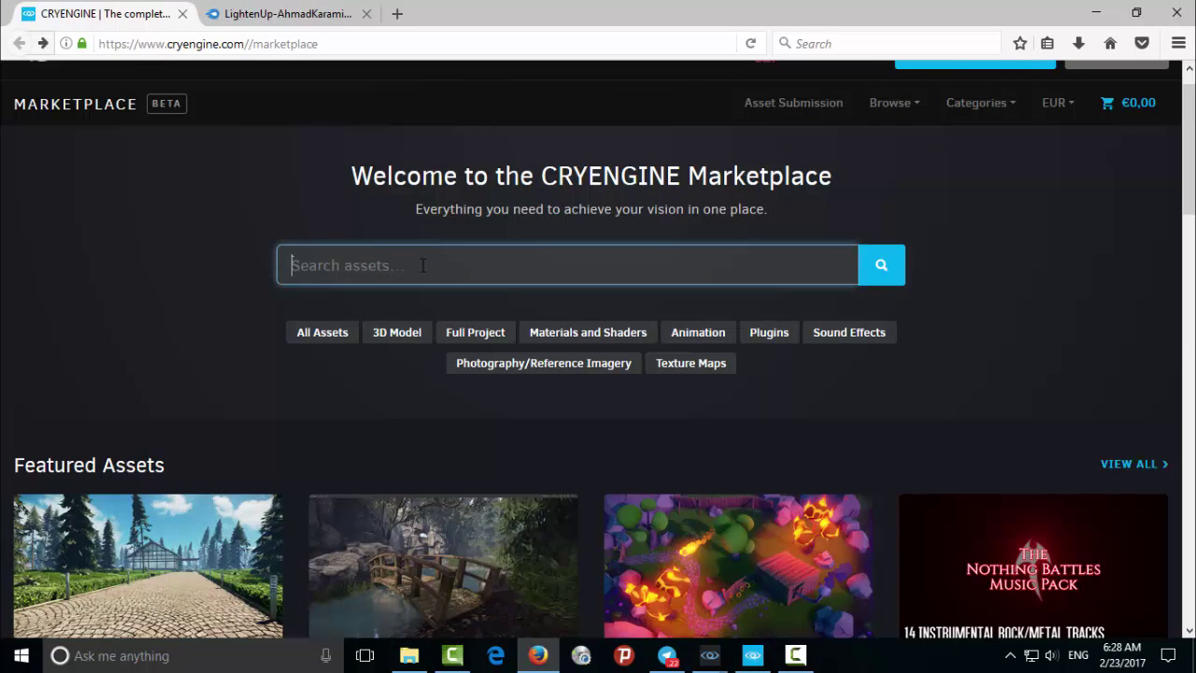
{"action": "type", "text": "ligh"}
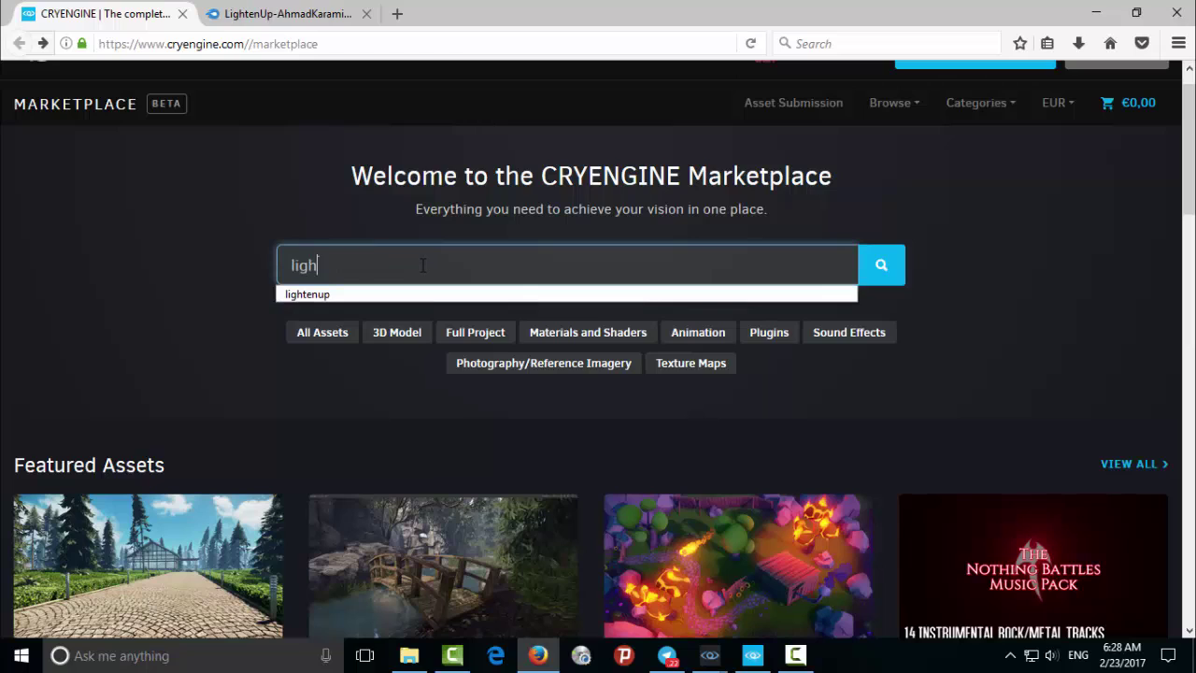
{"action": "type", "text": "tenu"}
{"action": "type", "text": "p"}
{"action": "key", "text": "Return"}
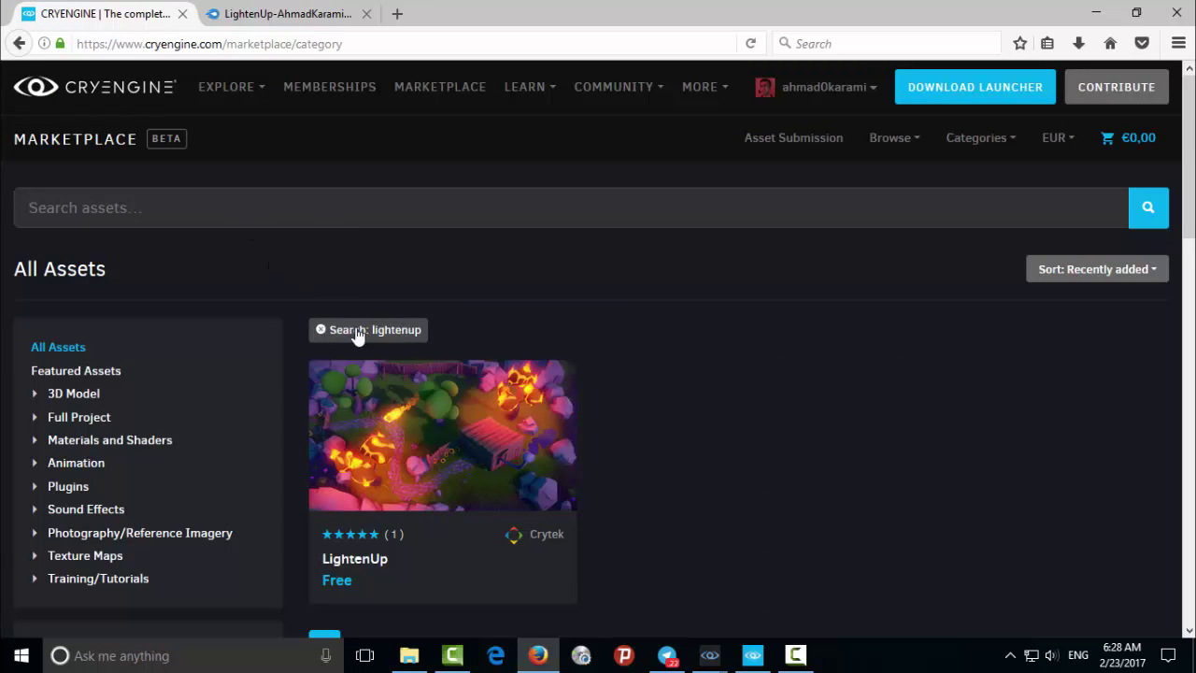
{"action": "scroll", "coordinate": [356, 335], "scroll_direction": "down", "scroll_amount": 3}
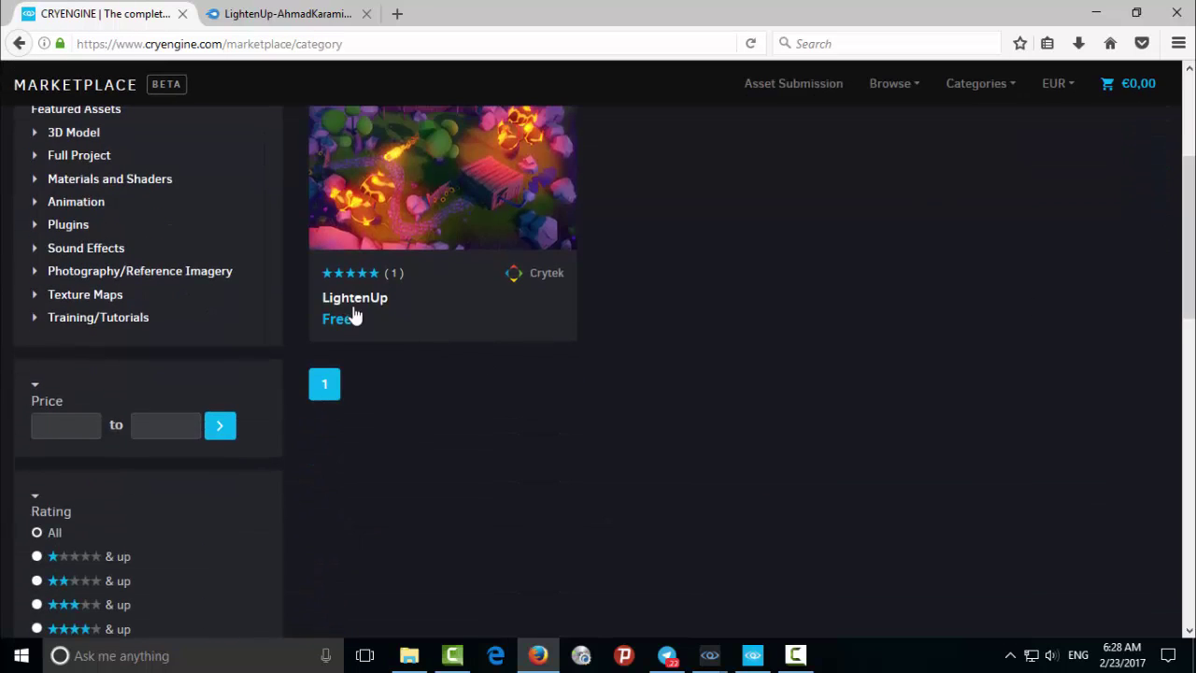
{"action": "scroll", "coordinate": [691, 392], "scroll_direction": "up", "scroll_amount": 1}
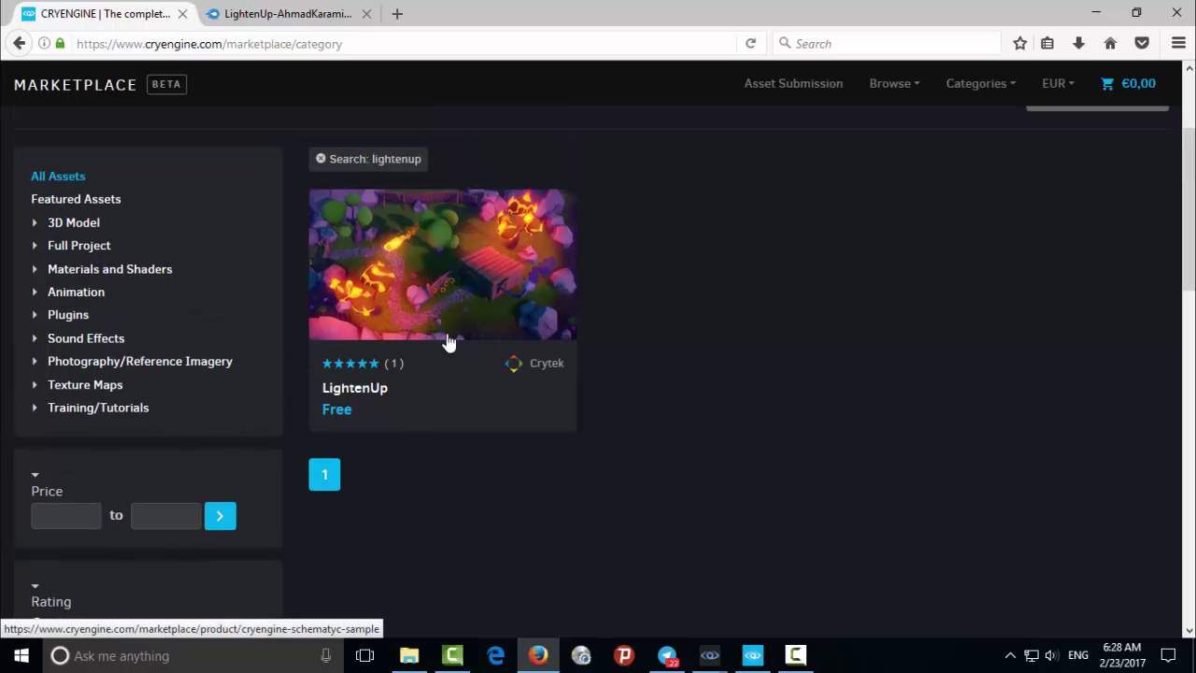
Open the LightenUp product page, look through it, and add LightenUp to the cart
{"action": "left_click", "coordinate": [393, 316]}
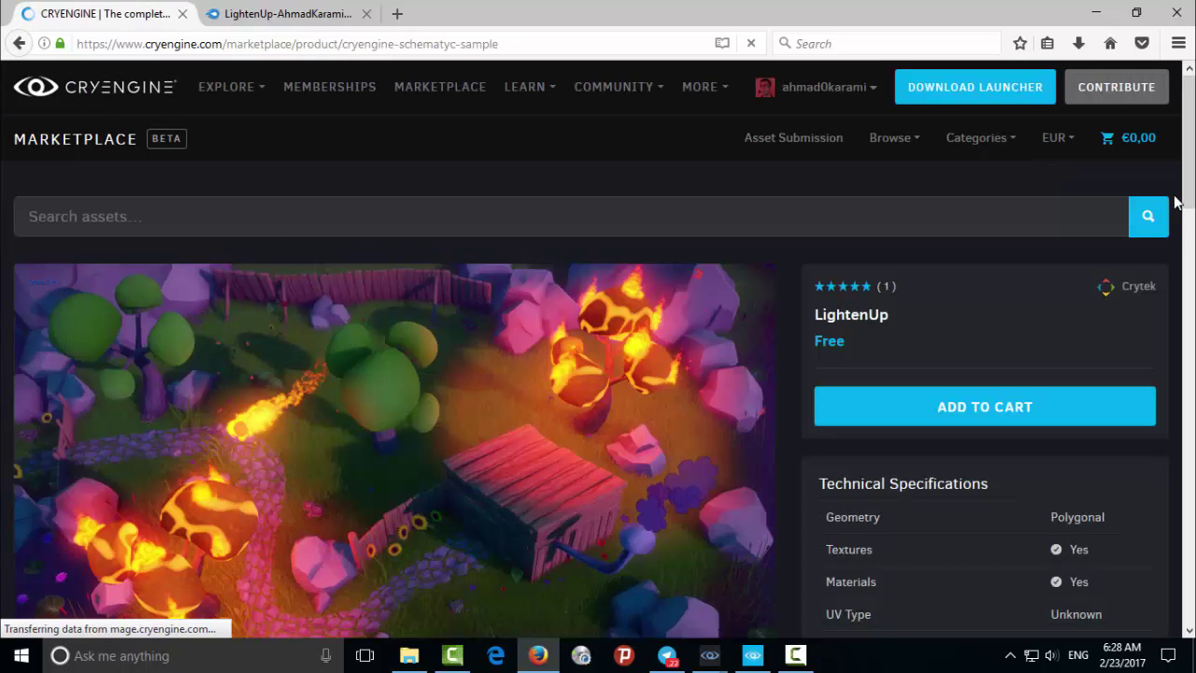
{"action": "scroll", "coordinate": [1186, 206], "scroll_direction": "down", "scroll_amount": 6}
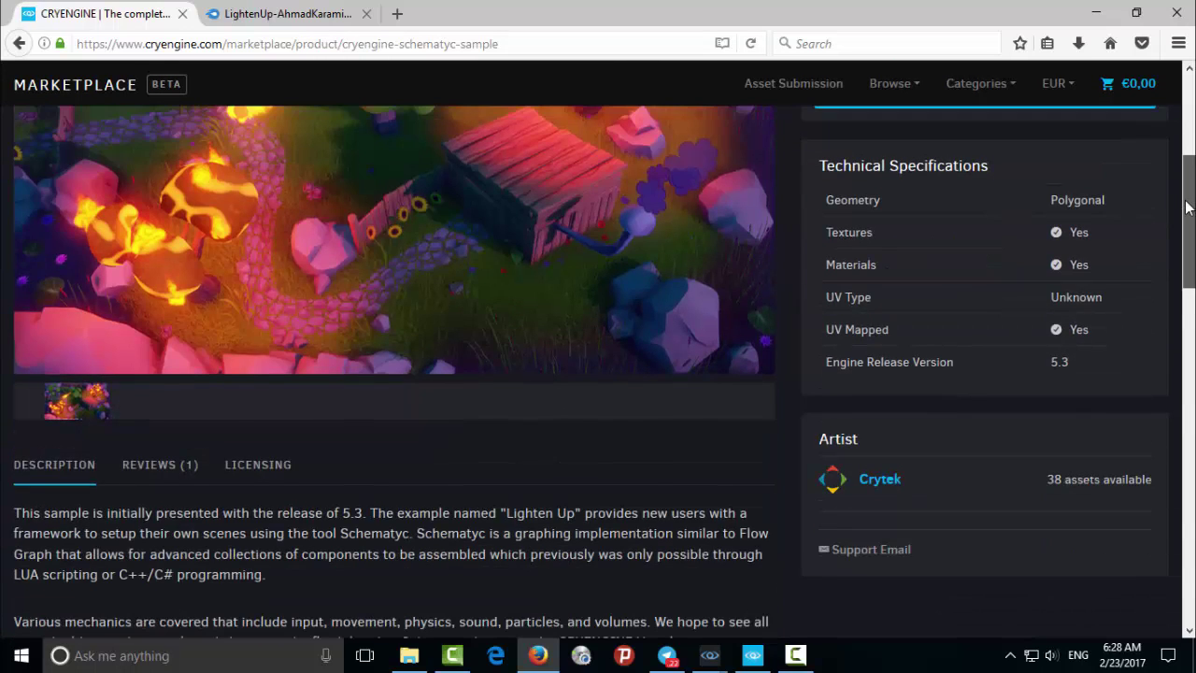
{"action": "scroll", "coordinate": [1185, 224], "scroll_direction": "up", "scroll_amount": 5}
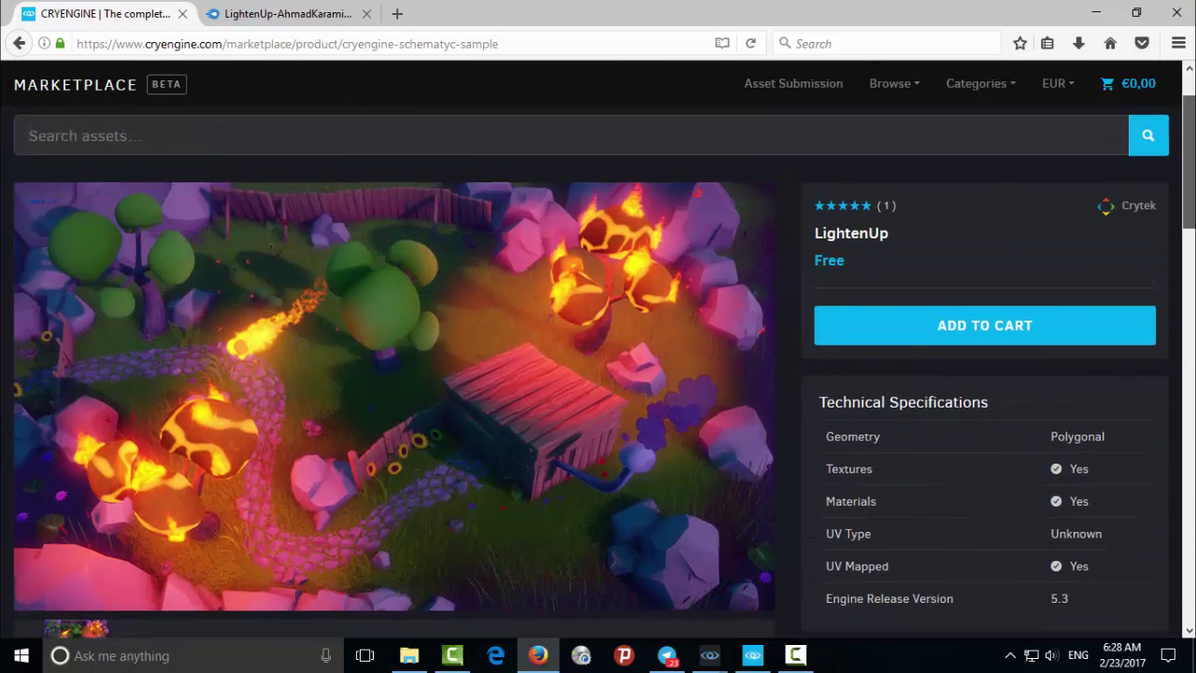
{"action": "scroll", "coordinate": [1191, 169], "scroll_direction": "up", "scroll_amount": 2}
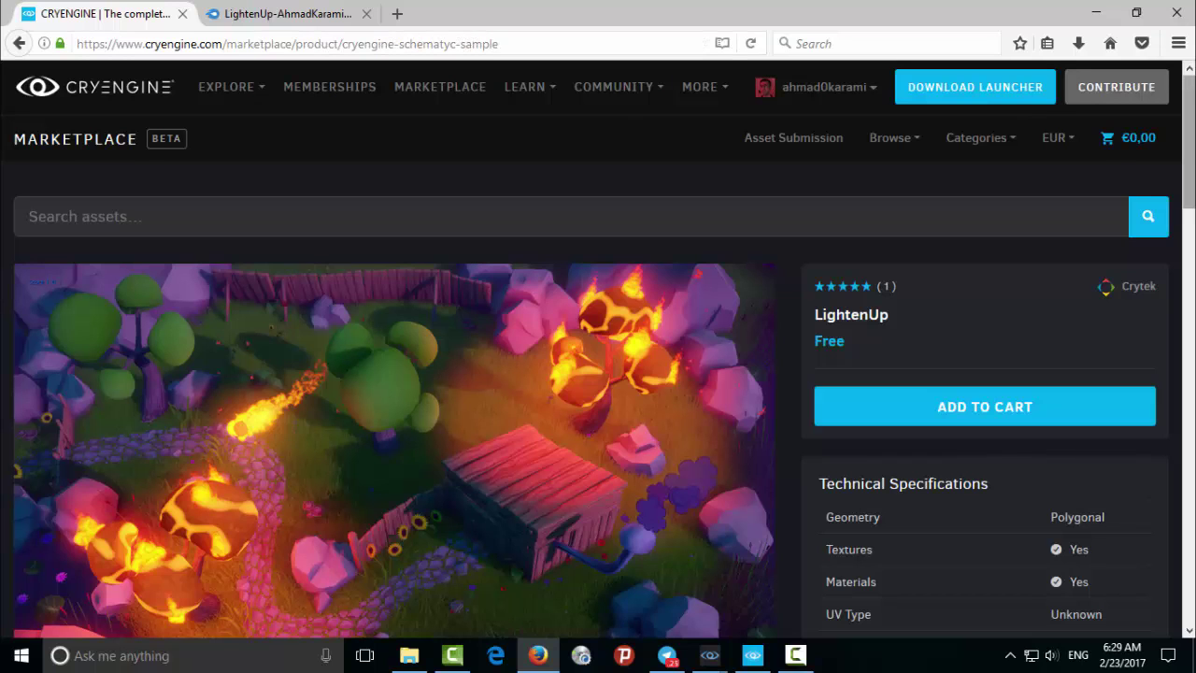
{"action": "scroll", "coordinate": [1170, 228], "scroll_direction": "down", "scroll_amount": 7}
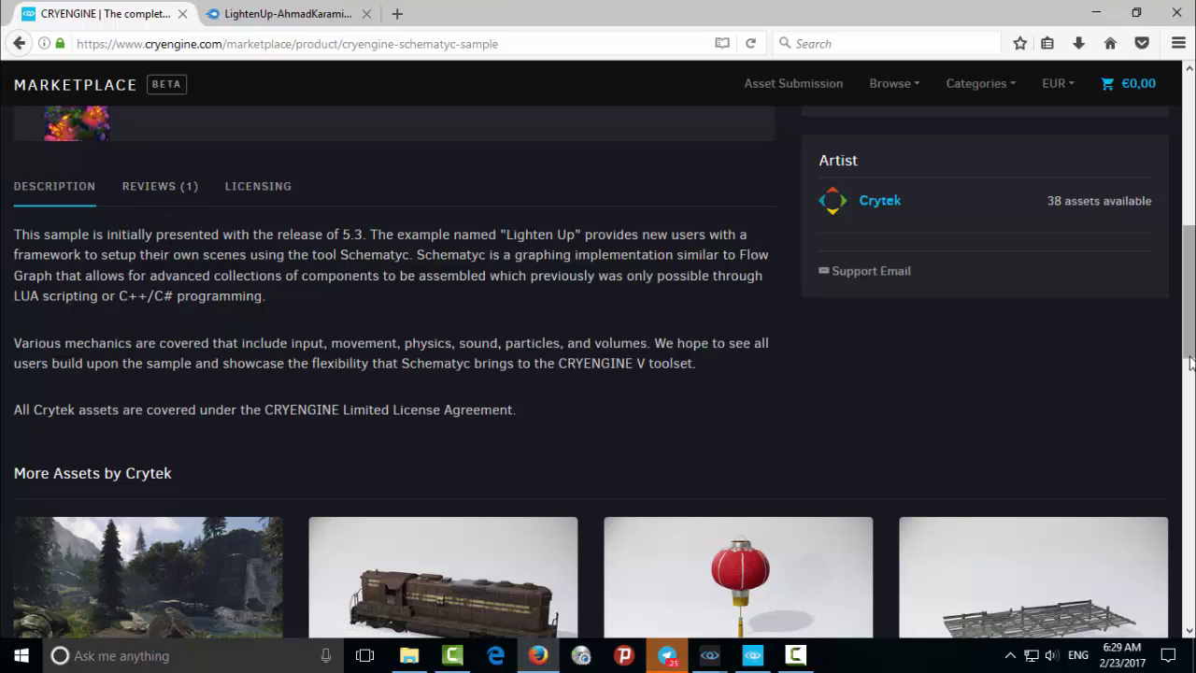
{"action": "scroll", "coordinate": [598, 374], "scroll_direction": "up", "scroll_amount": 5}
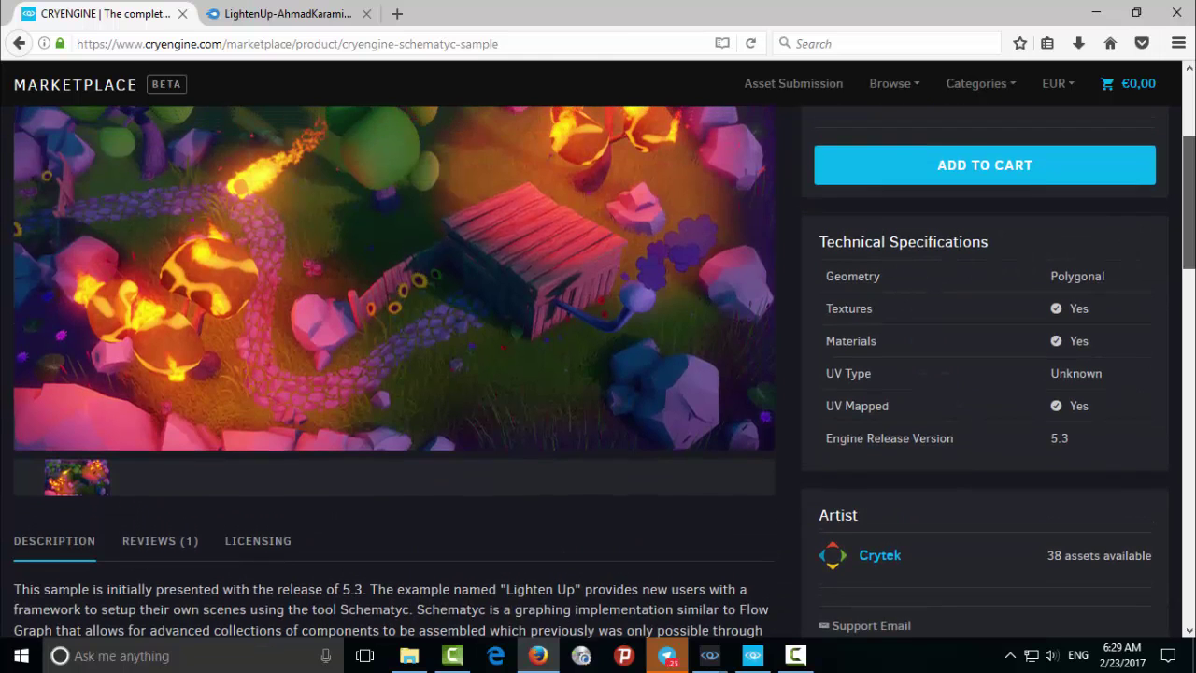
{"action": "scroll", "coordinate": [1007, 449], "scroll_direction": "up", "scroll_amount": 1}
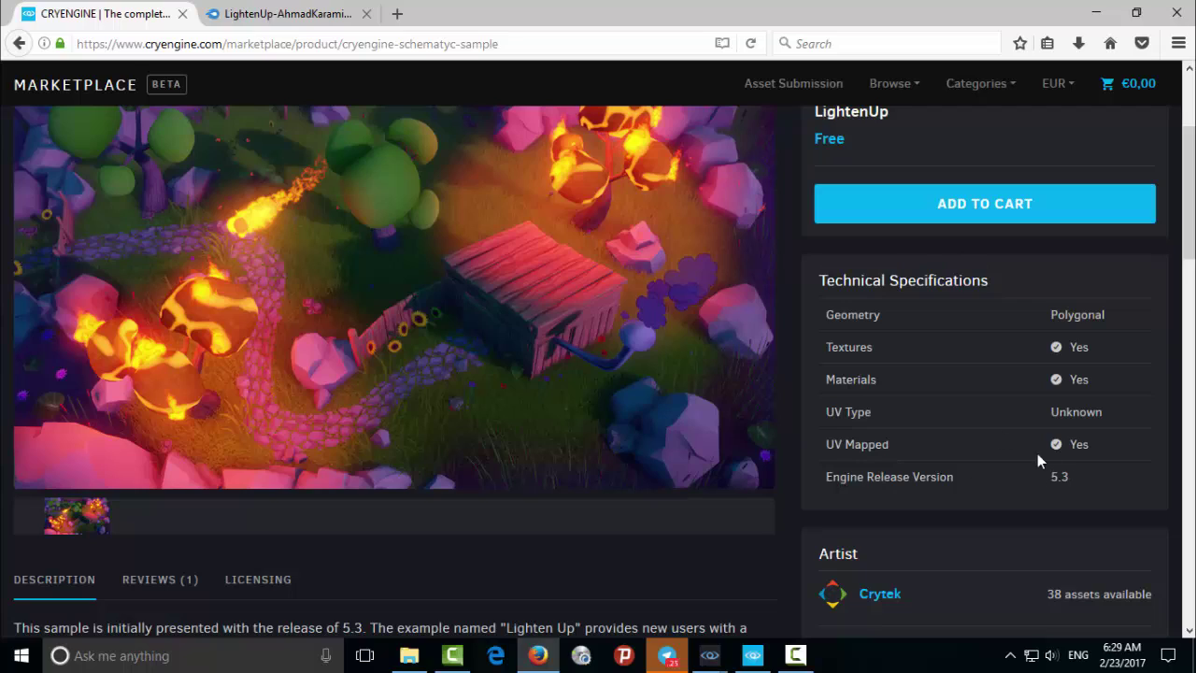
{"action": "scroll", "coordinate": [1010, 421], "scroll_direction": "up", "scroll_amount": 3}
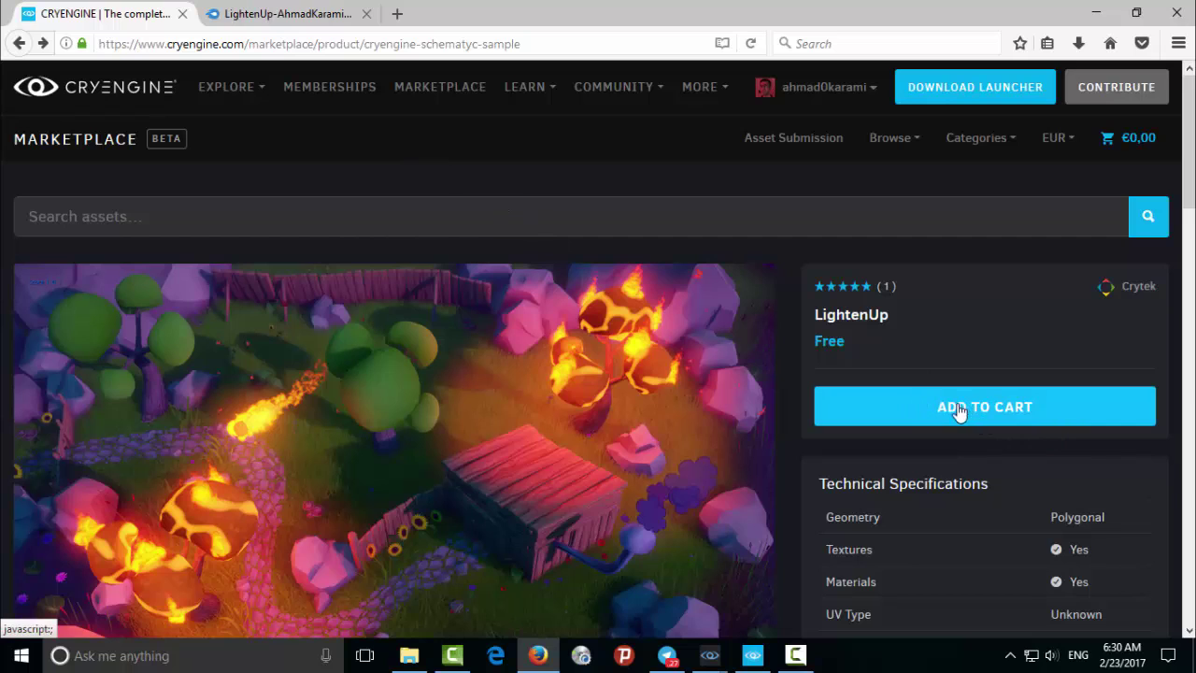
{"action": "left_click", "coordinate": [931, 416]}
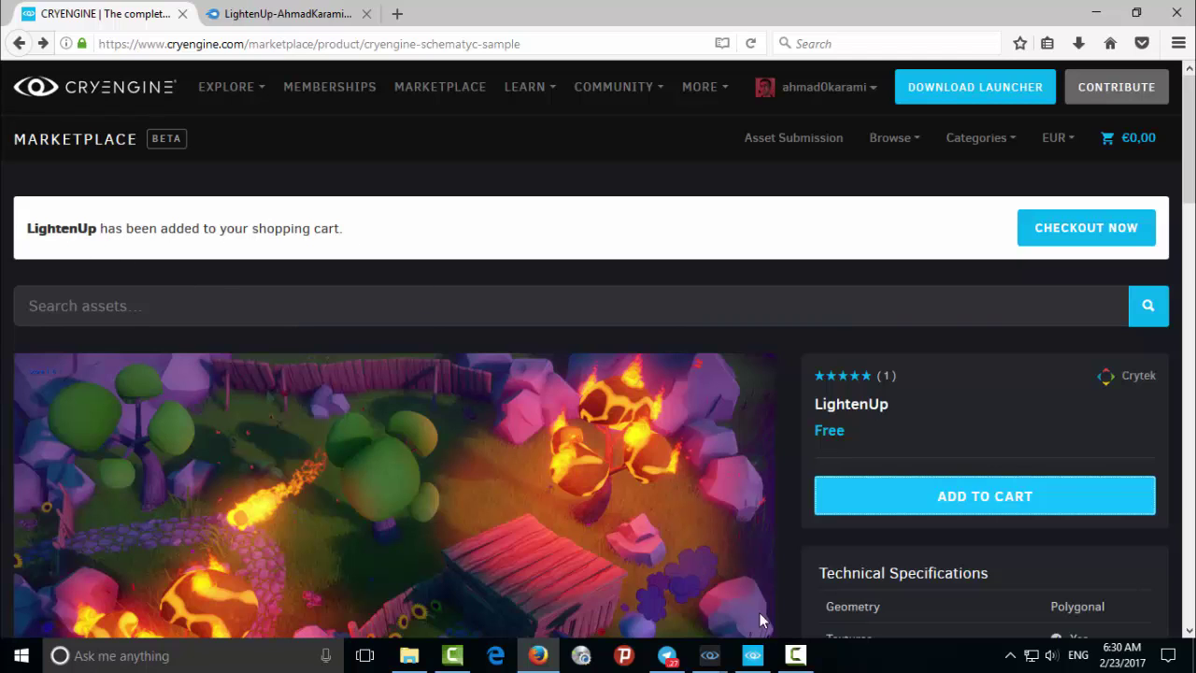
In the launcher's Library > My Assets, install the LightenUp sample
{"action": "left_click", "coordinate": [752, 656]}
{"action": "left_click", "coordinate": [213, 56]}
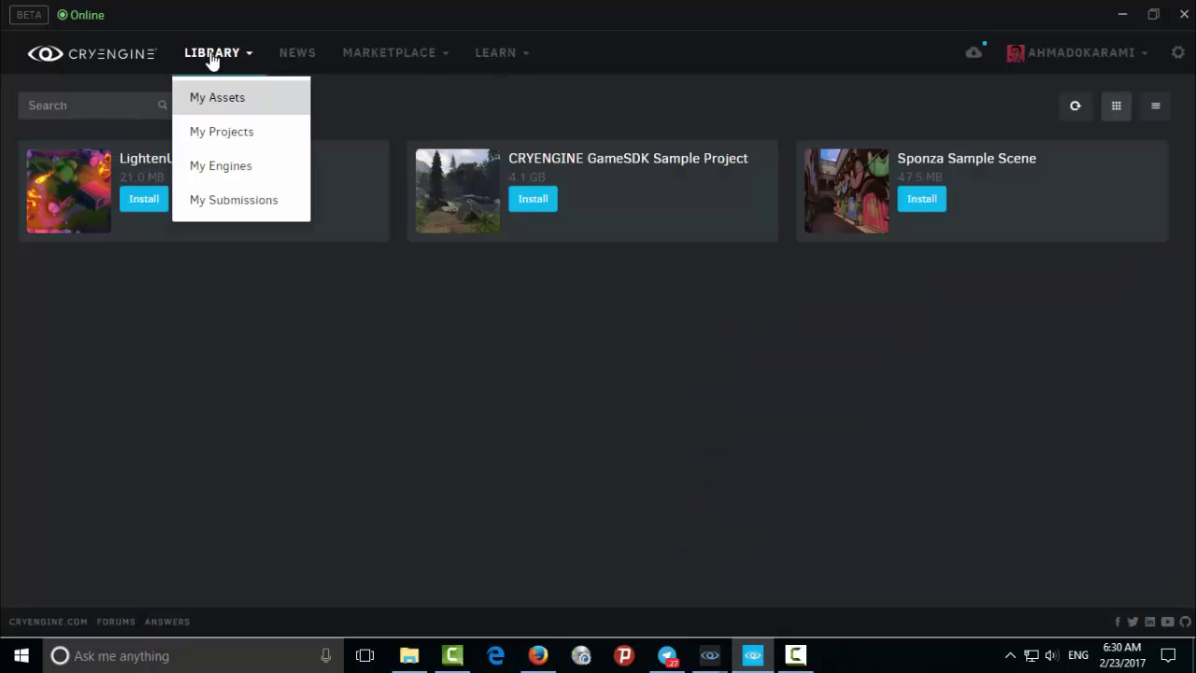
{"action": "left_click", "coordinate": [249, 99]}
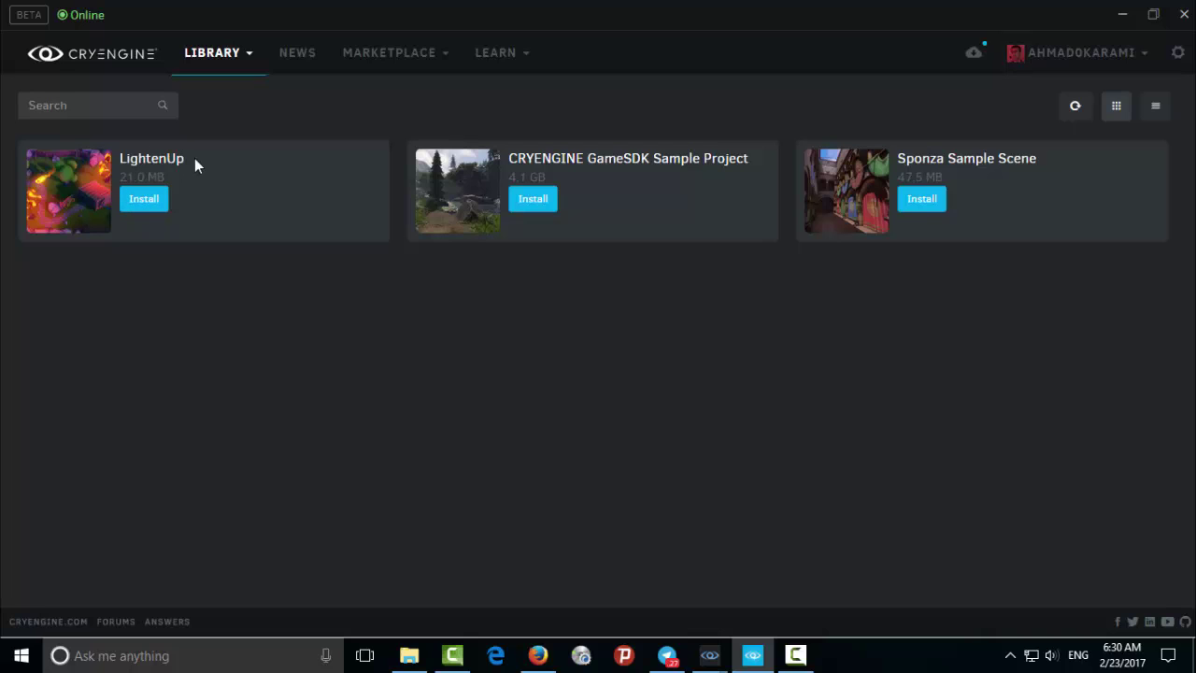
{"action": "left_click", "coordinate": [146, 199]}
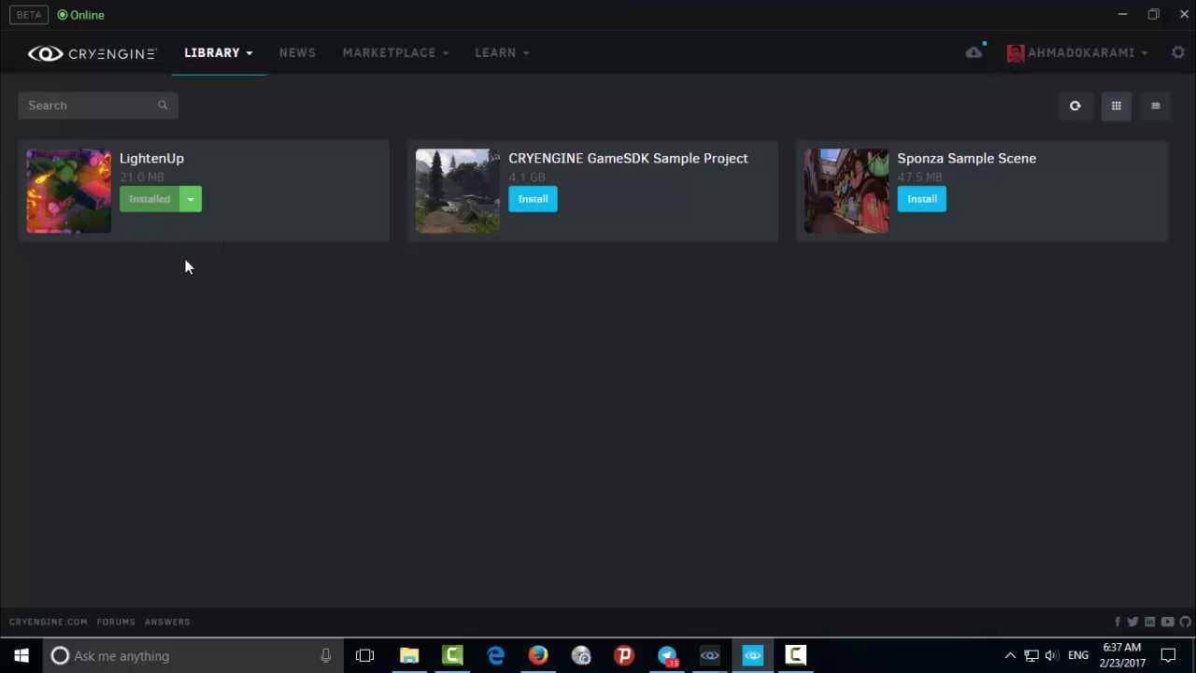
Browse to Program Files (x86) > Crytek > CRYENGINE Launcher > Crytek and open the LightenUp folder
{"action": "left_click", "coordinate": [409, 645]}
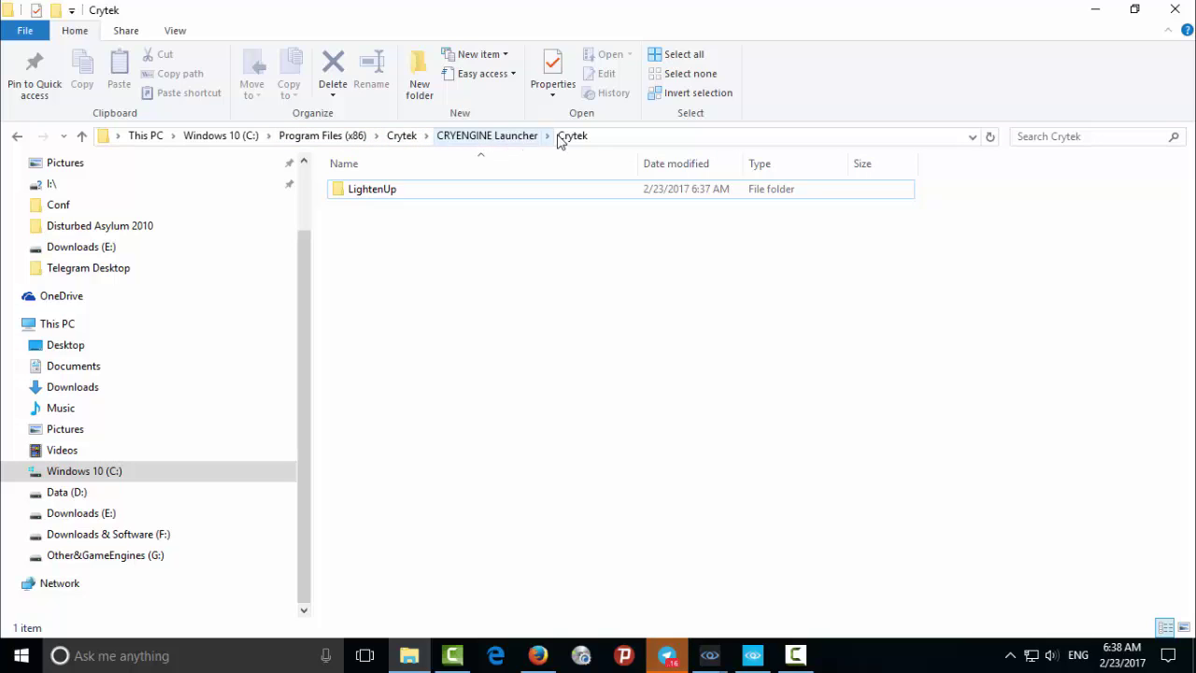
{"action": "left_click", "coordinate": [502, 136]}
{"action": "double_click", "coordinate": [397, 195]}
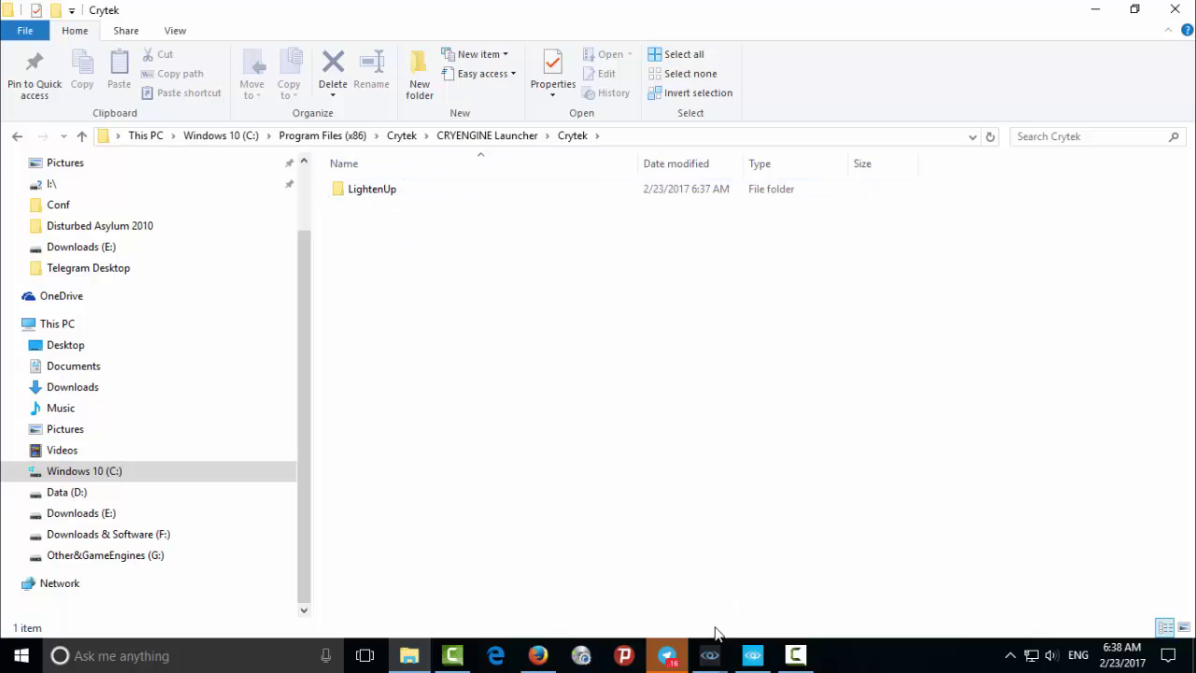
{"action": "left_click", "coordinate": [753, 658]}
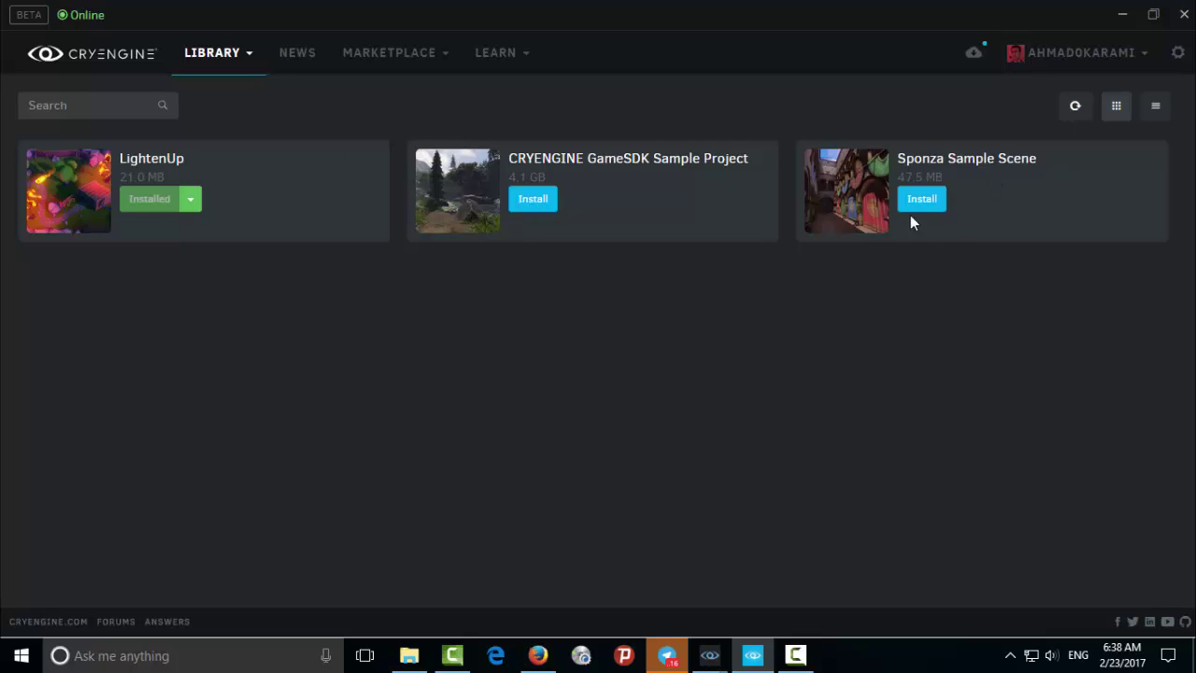
{"action": "left_click", "coordinate": [424, 645]}
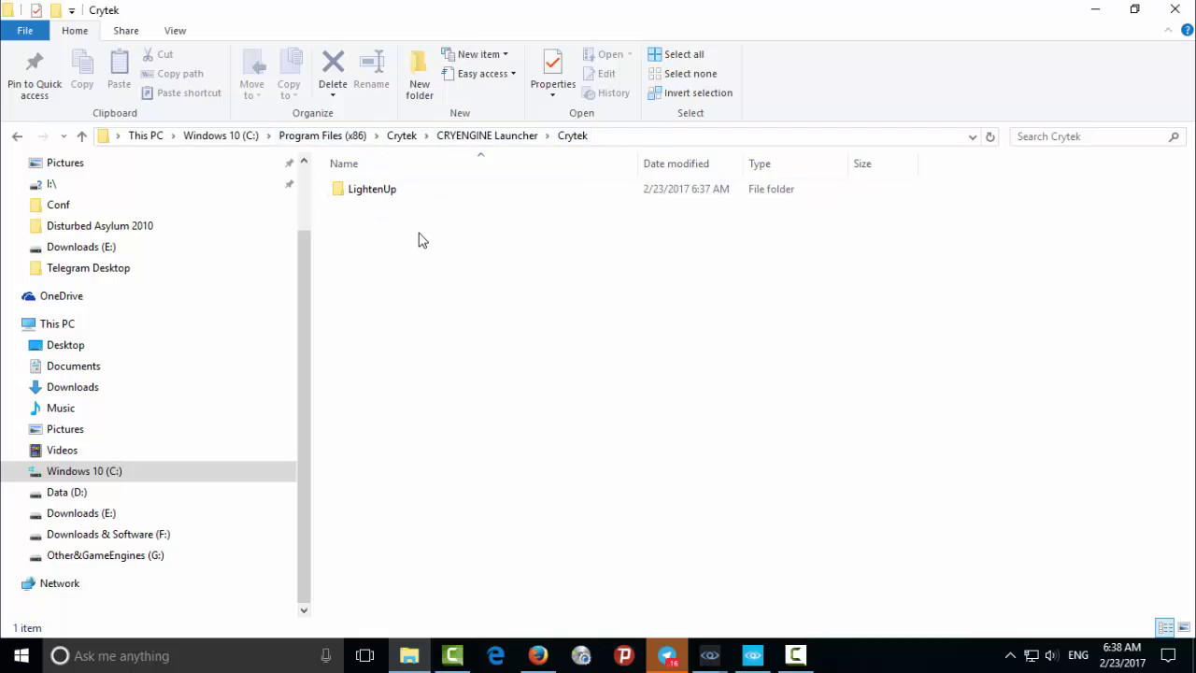
{"action": "double_click", "coordinate": [361, 192]}
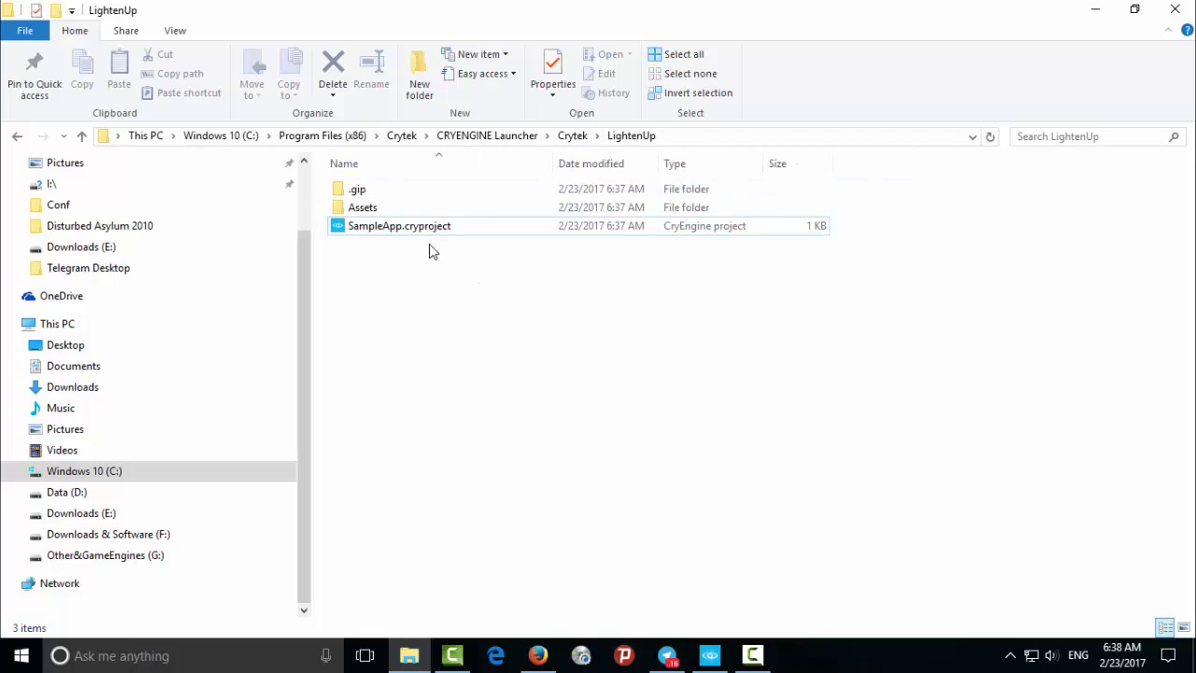
Compress the LightenUp folder into LightenUp.rar (33,098 KB) with WinRAR, then reopen LightenUp
{"action": "left_click", "coordinate": [573, 137]}
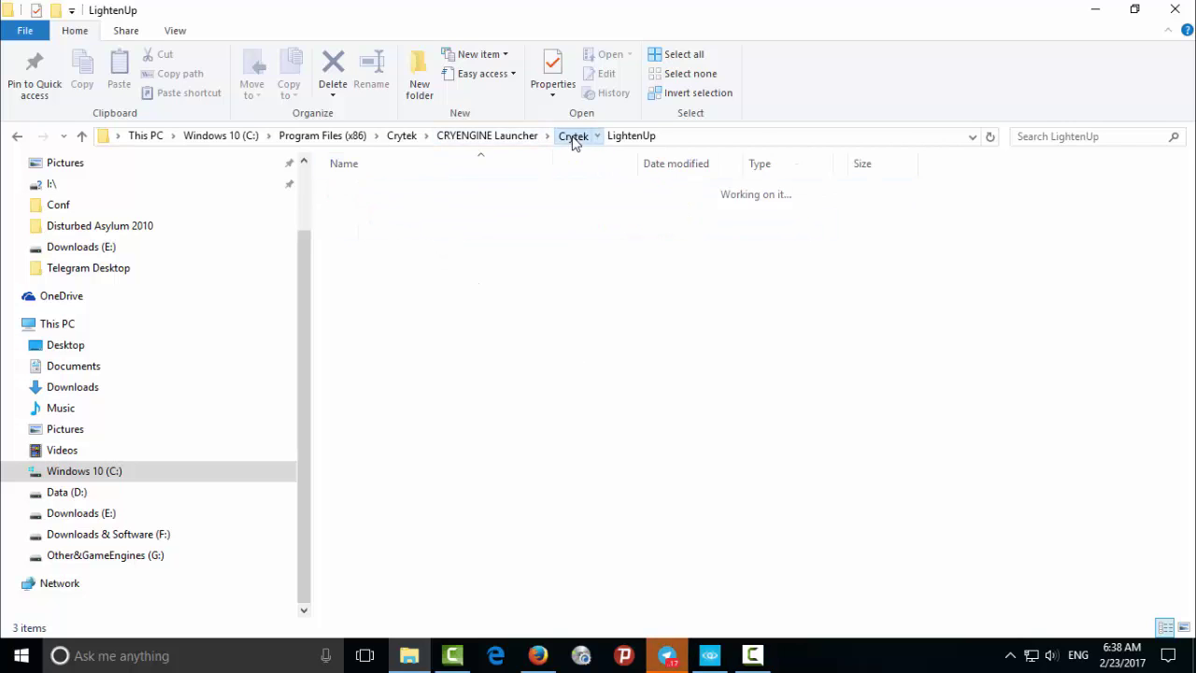
{"action": "double_click", "coordinate": [387, 193]}
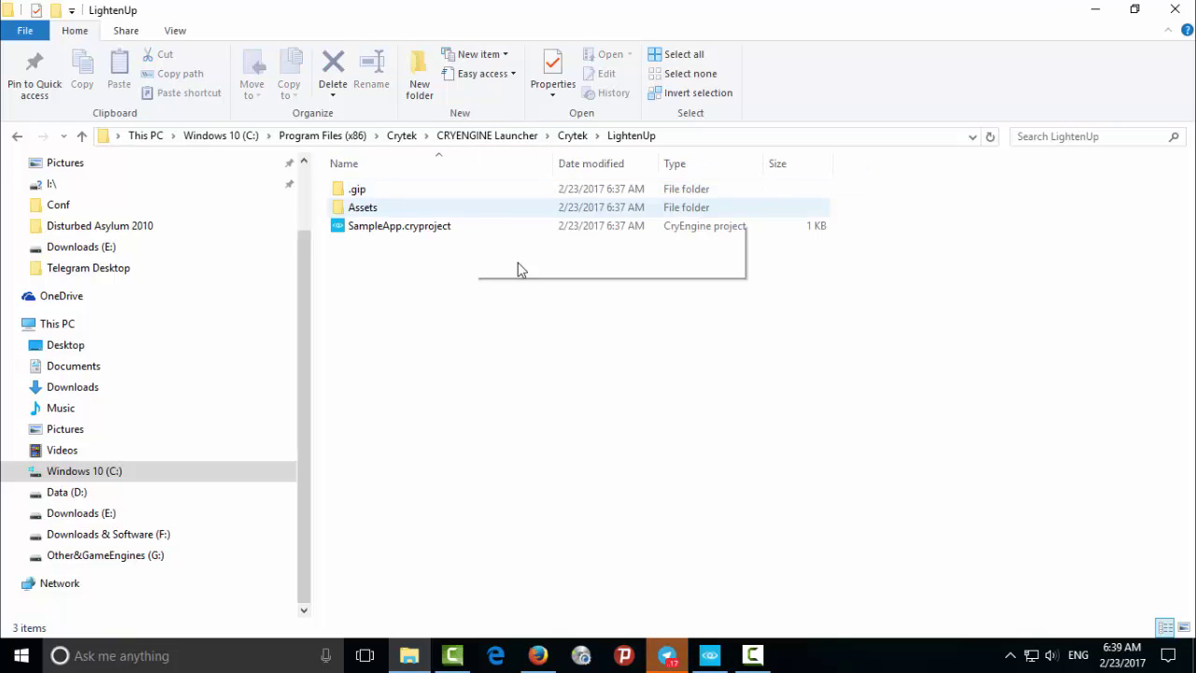
{"action": "left_click", "coordinate": [561, 137]}
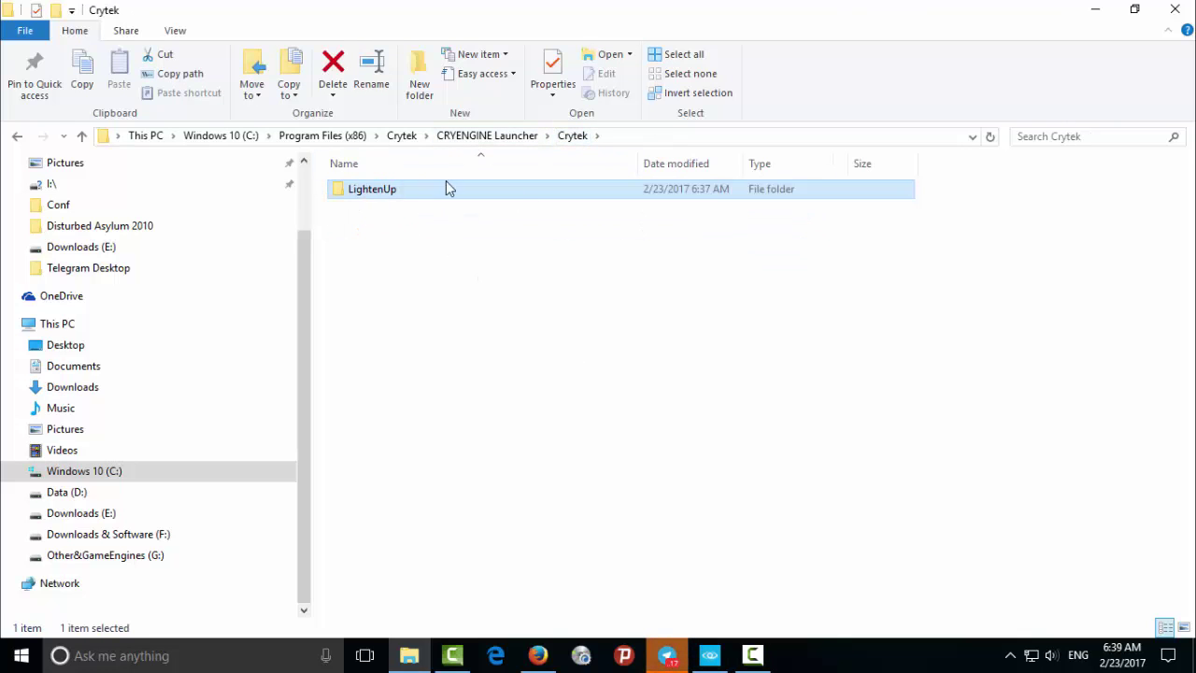
{"action": "right_click", "coordinate": [385, 191]}
{"action": "mouse_move", "coordinate": [525, 305]}
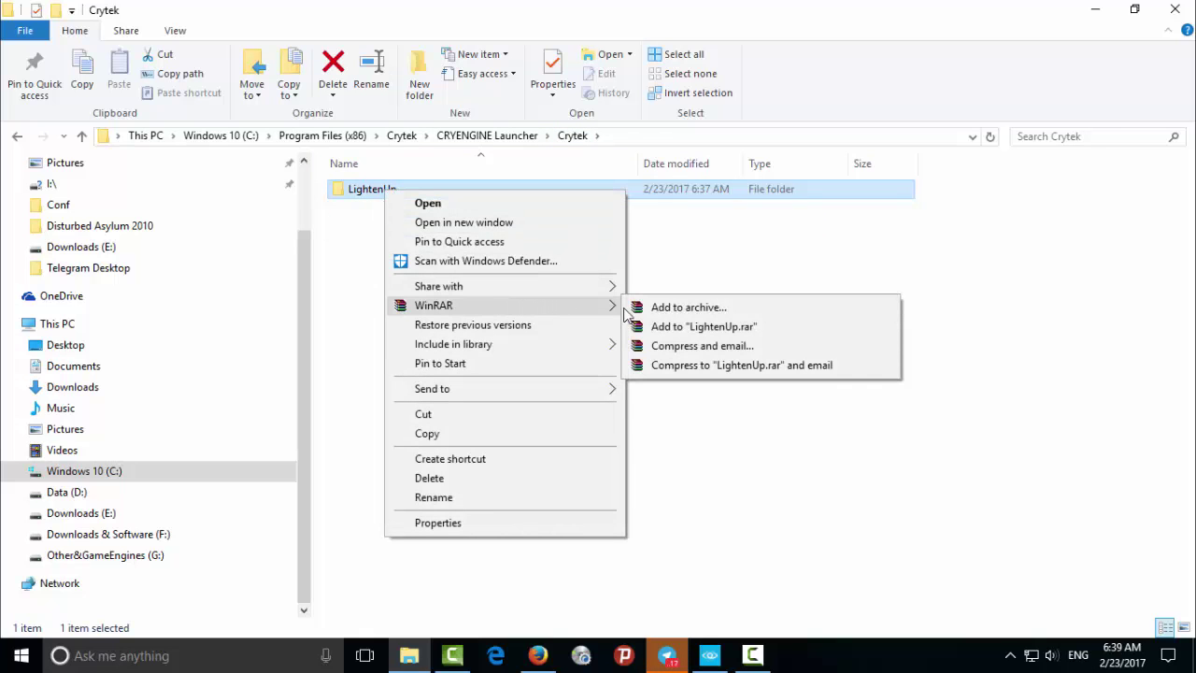
{"action": "left_click", "coordinate": [706, 329]}
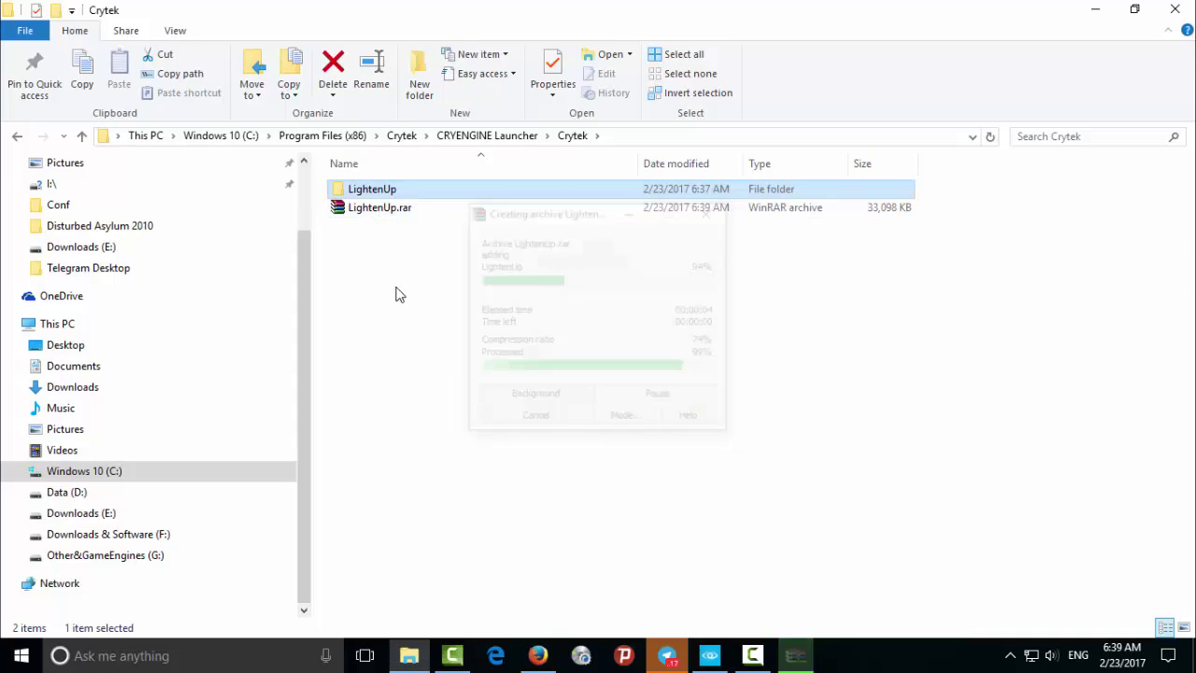
{"action": "left_click", "coordinate": [406, 283]}
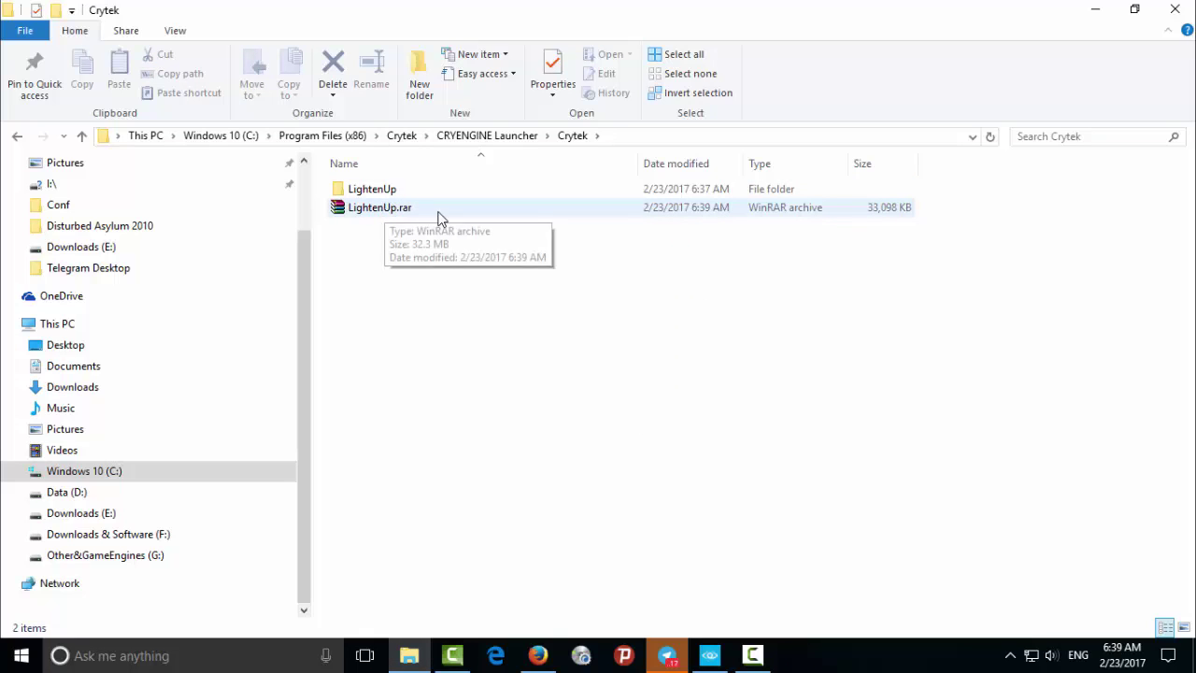
{"action": "double_click", "coordinate": [366, 194]}
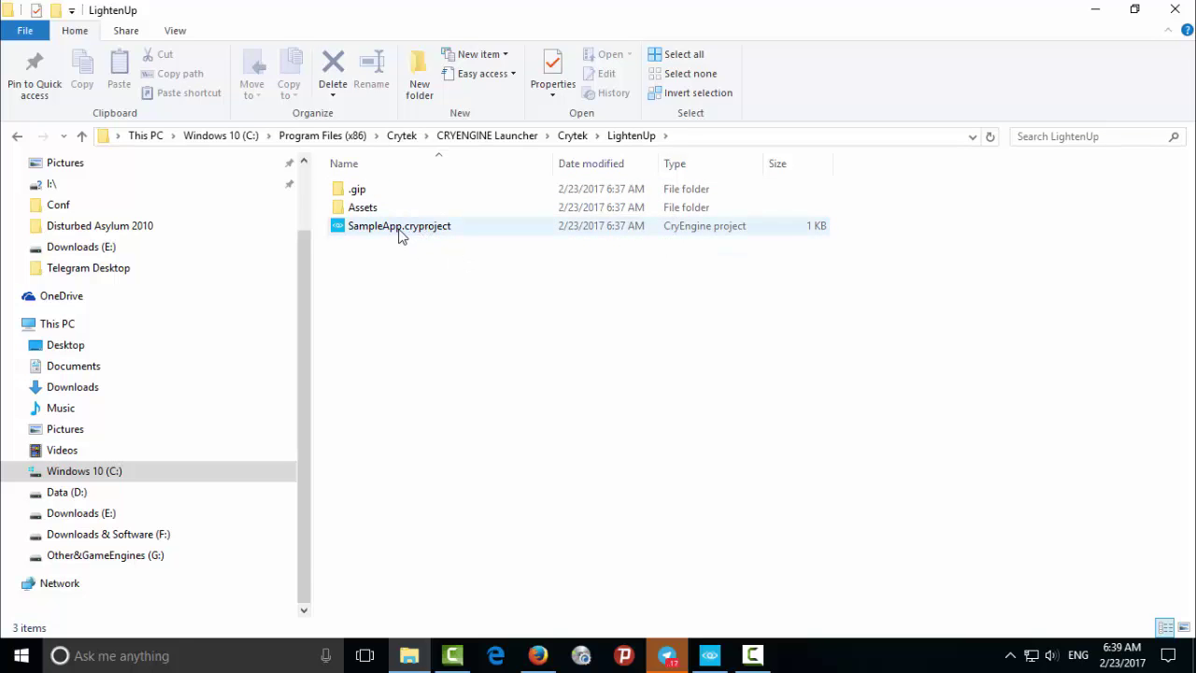
Launch SampleApp.cryproject in CRYENGINE Sandbox and bring the editor to the front
{"action": "double_click", "coordinate": [400, 229]}
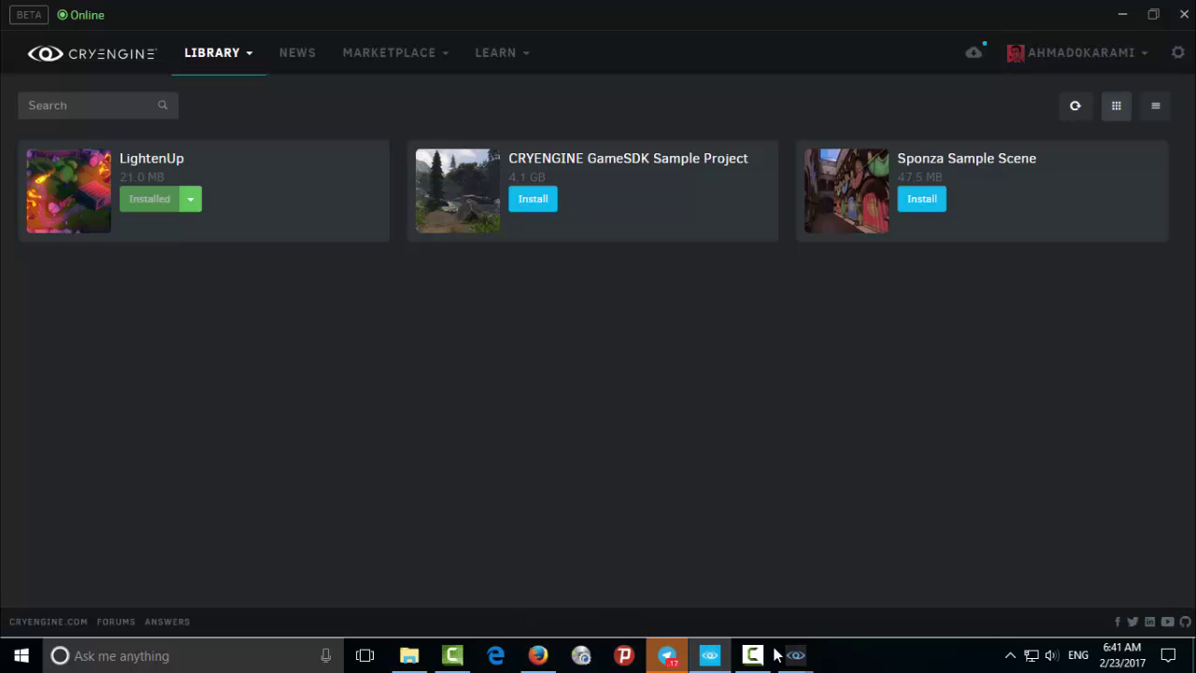
{"action": "mouse_move", "coordinate": [793, 654]}
{"action": "left_click", "coordinate": [679, 564]}
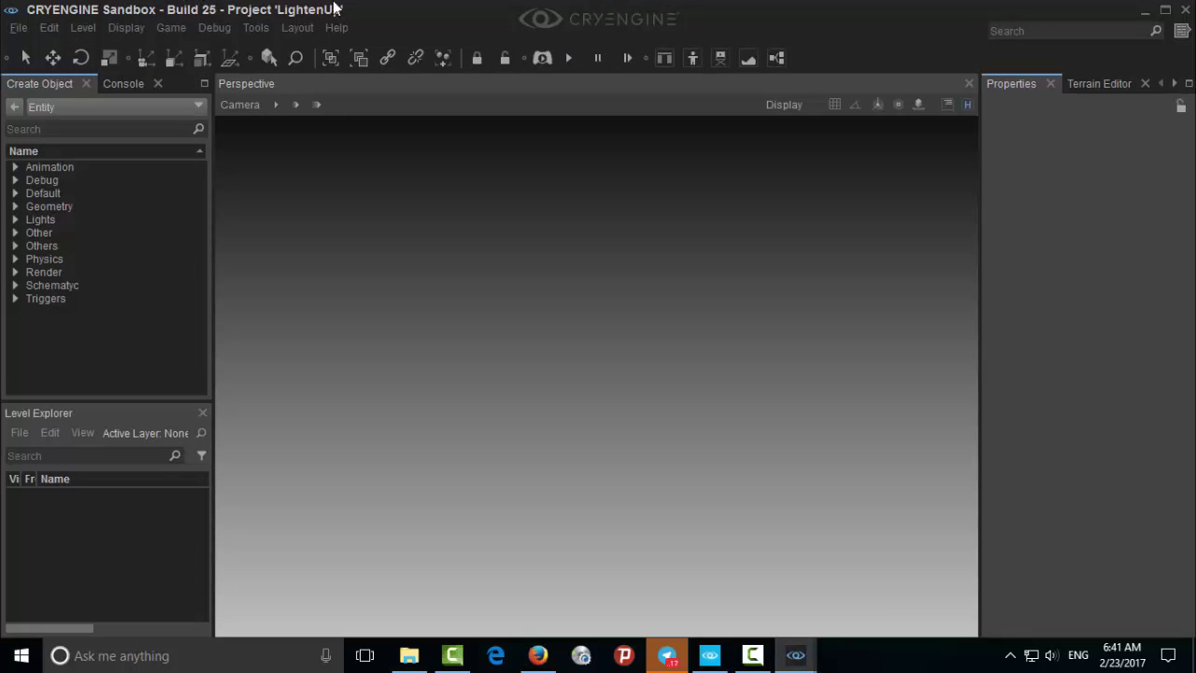
Open Level_1 in Sandbox and look around the garden scene
{"action": "left_click", "coordinate": [19, 28]}
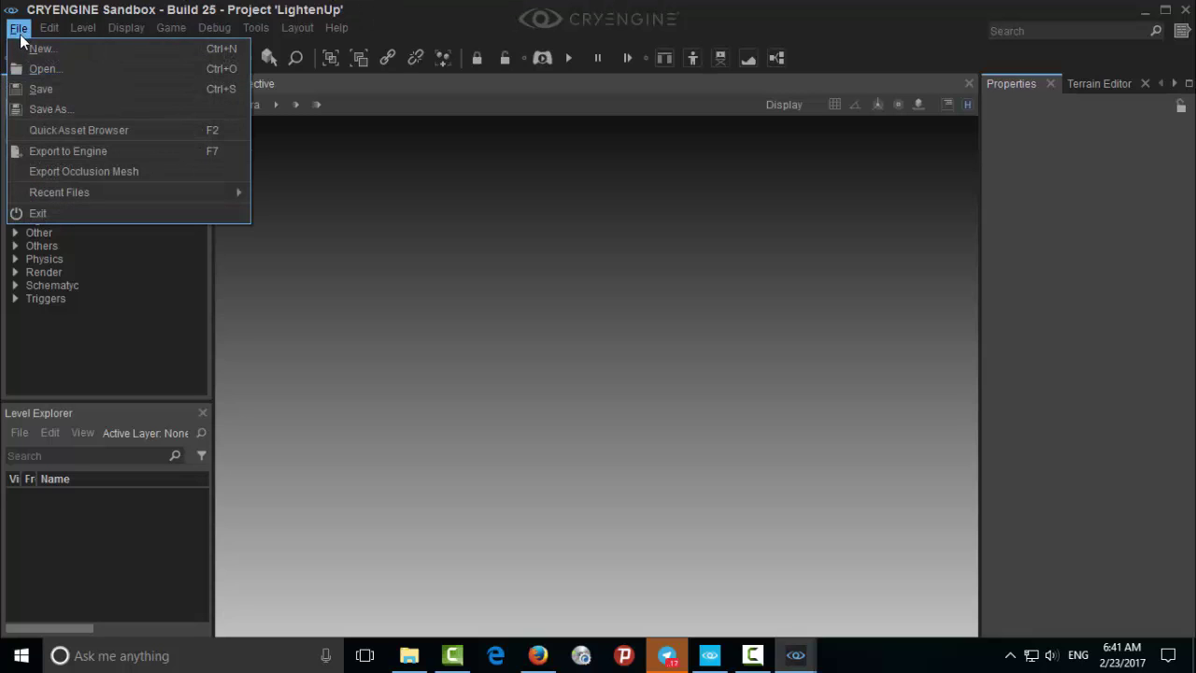
{"action": "left_click", "coordinate": [44, 70]}
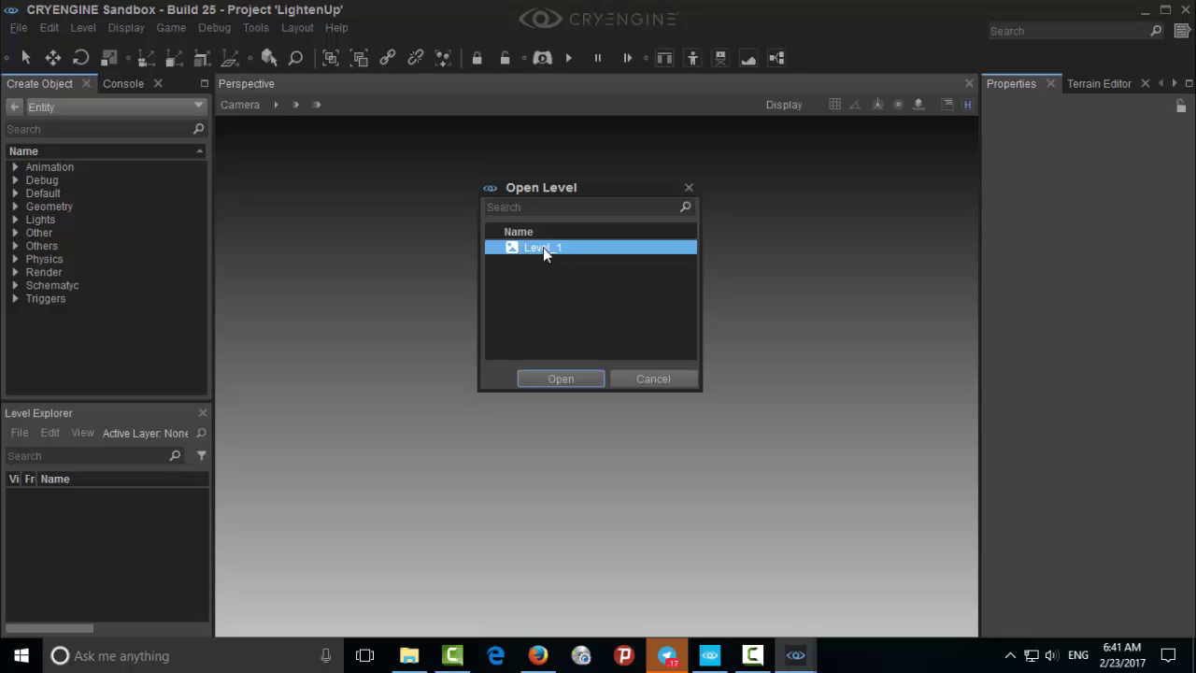
{"action": "left_click", "coordinate": [558, 381]}
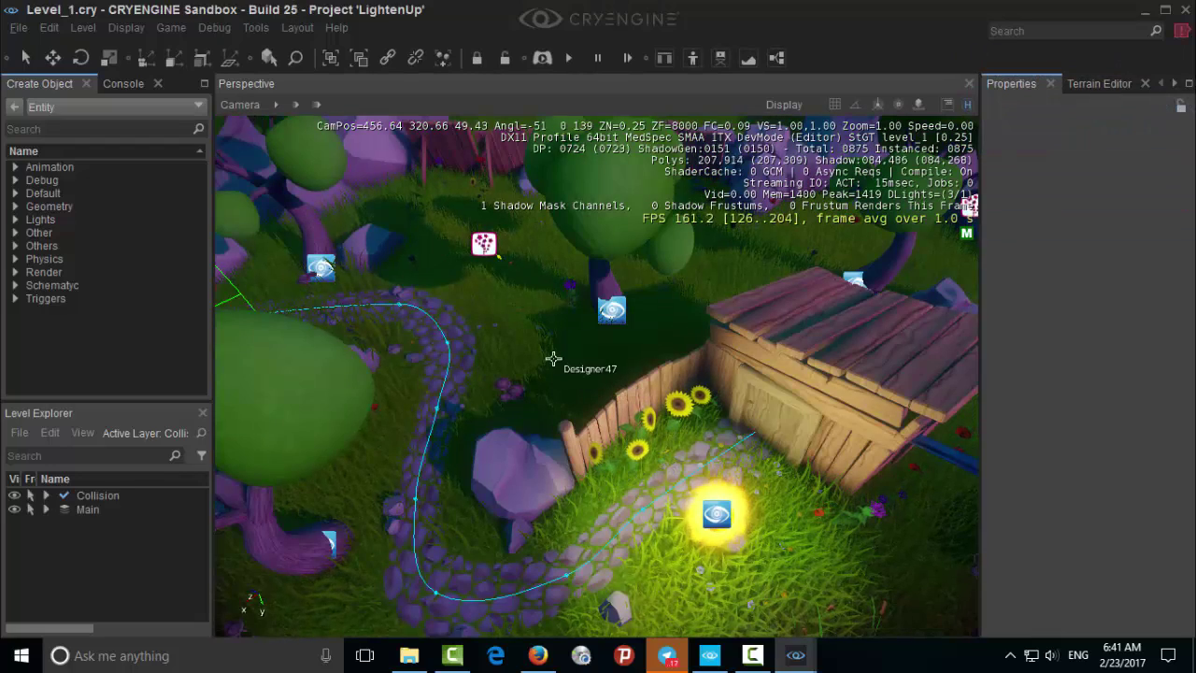
{"action": "right_click_drag", "start_coordinate": [553, 359], "coordinate": [524, 353]}
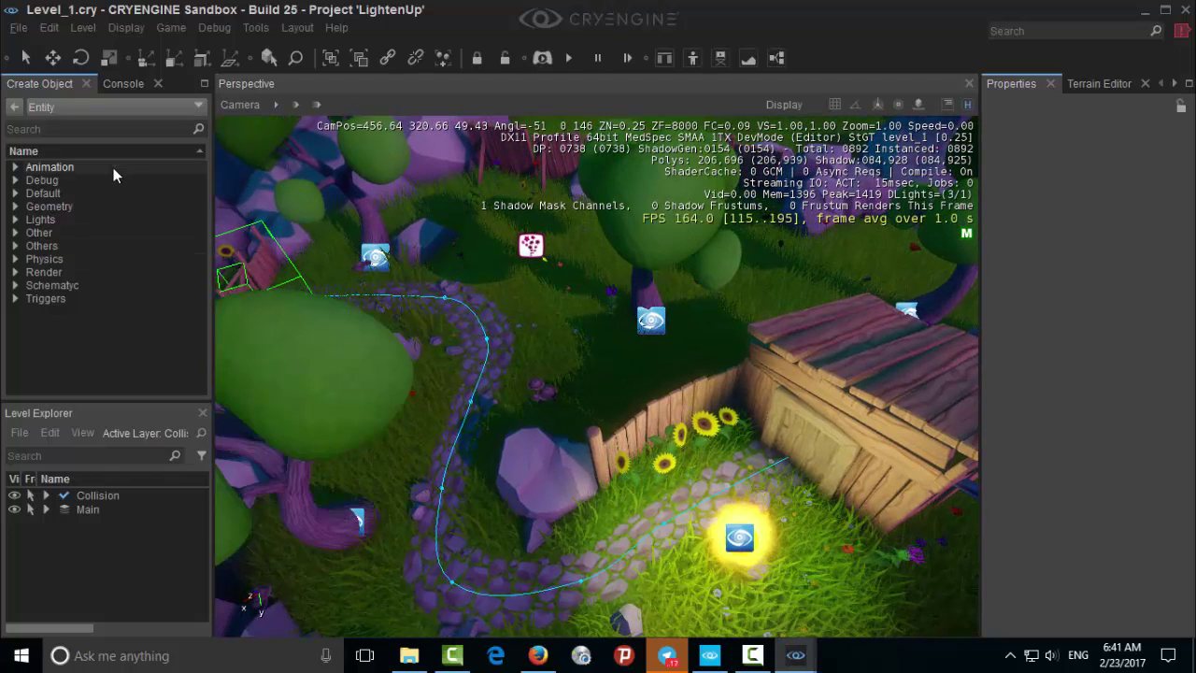
Place a Player entity from Entity > Schematyc > Samples > LightenUp into the viewport
{"action": "left_click", "coordinate": [15, 107]}
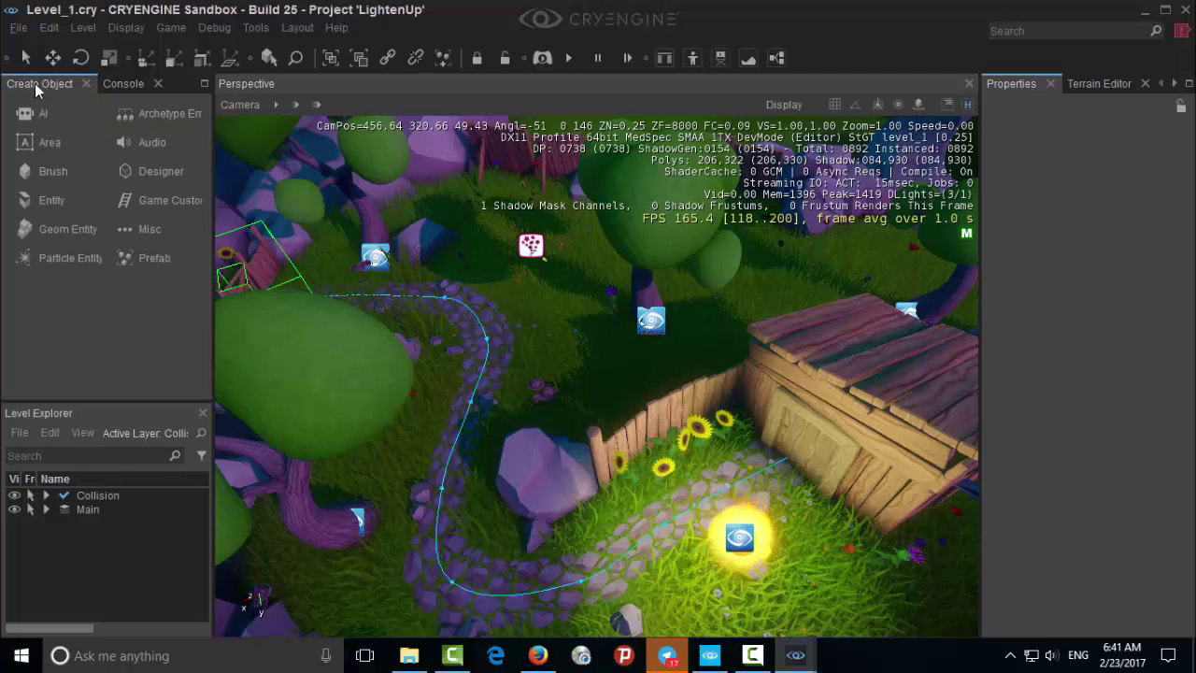
{"action": "left_click", "coordinate": [45, 200]}
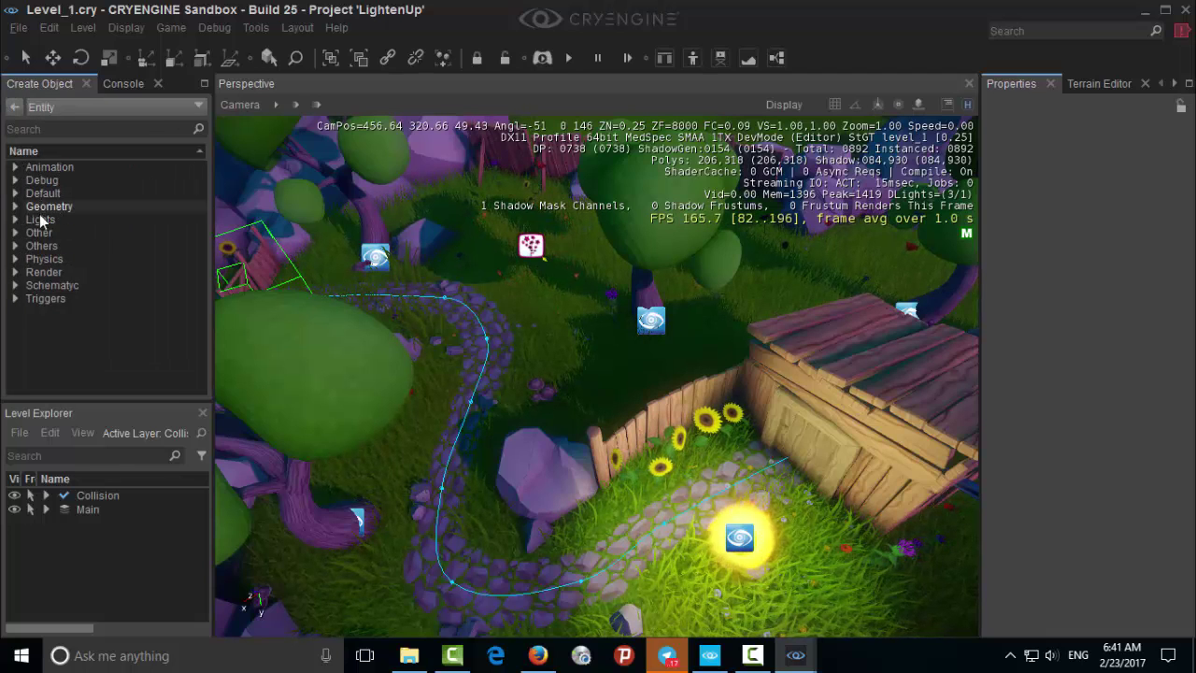
{"action": "left_click", "coordinate": [15, 285]}
{"action": "left_click", "coordinate": [33, 299]}
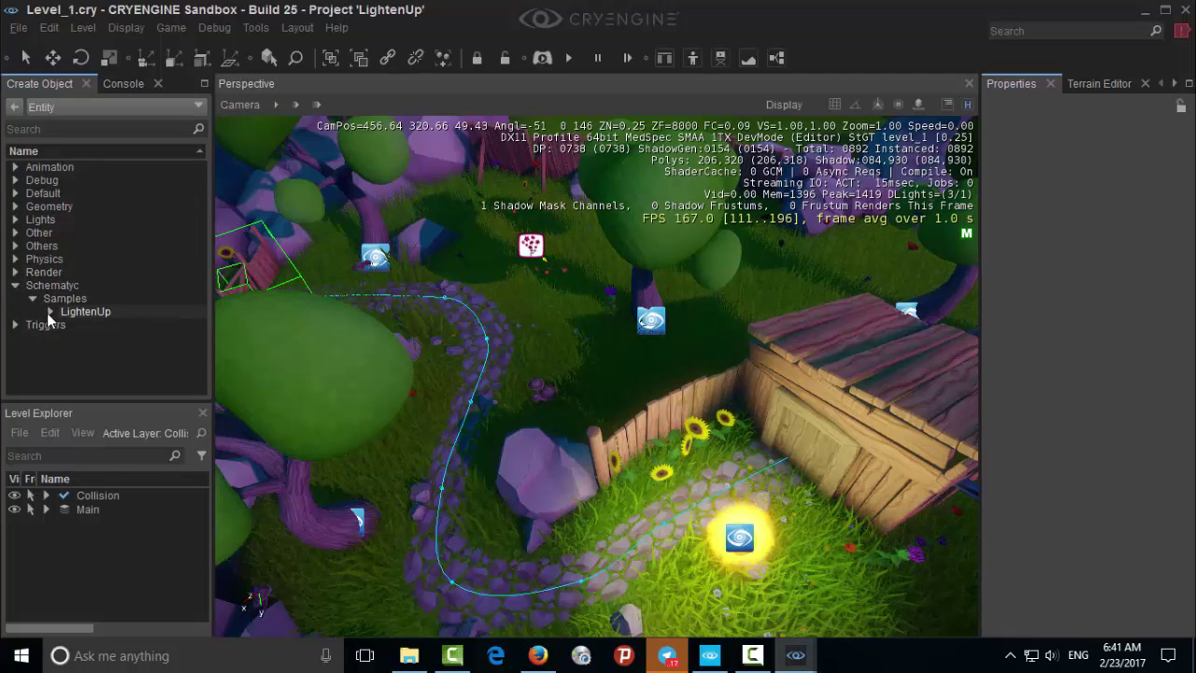
{"action": "left_click", "coordinate": [50, 311]}
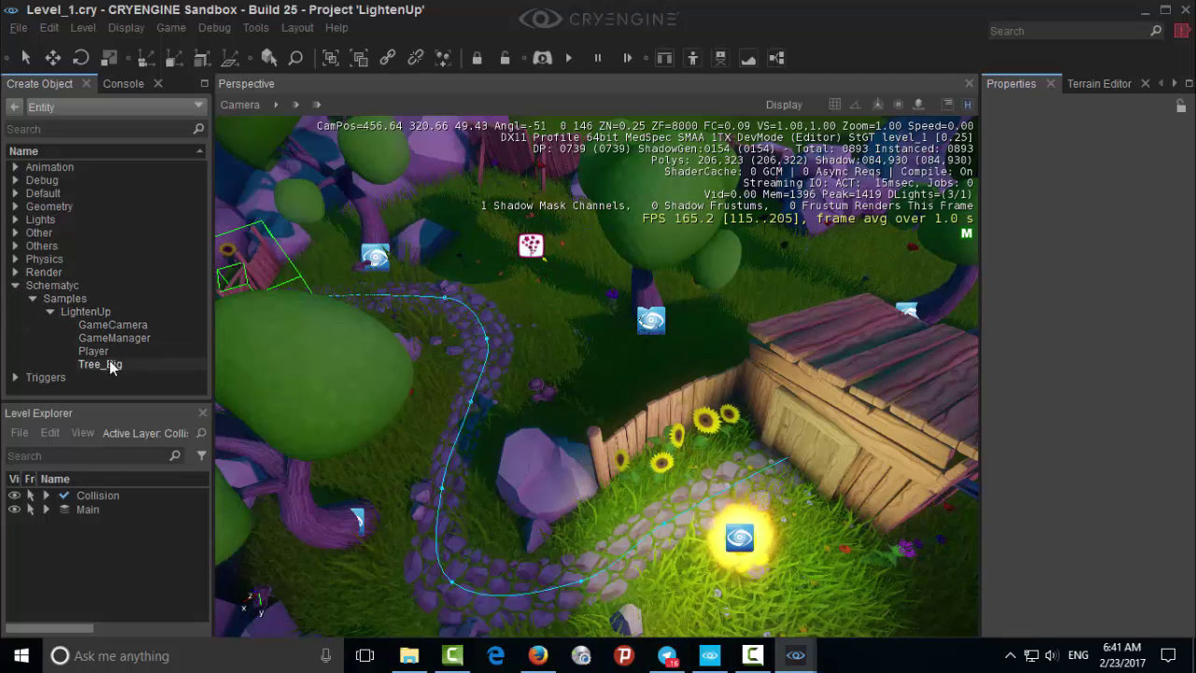
{"action": "left_click_drag", "start_coordinate": [93, 350], "coordinate": [740, 539]}
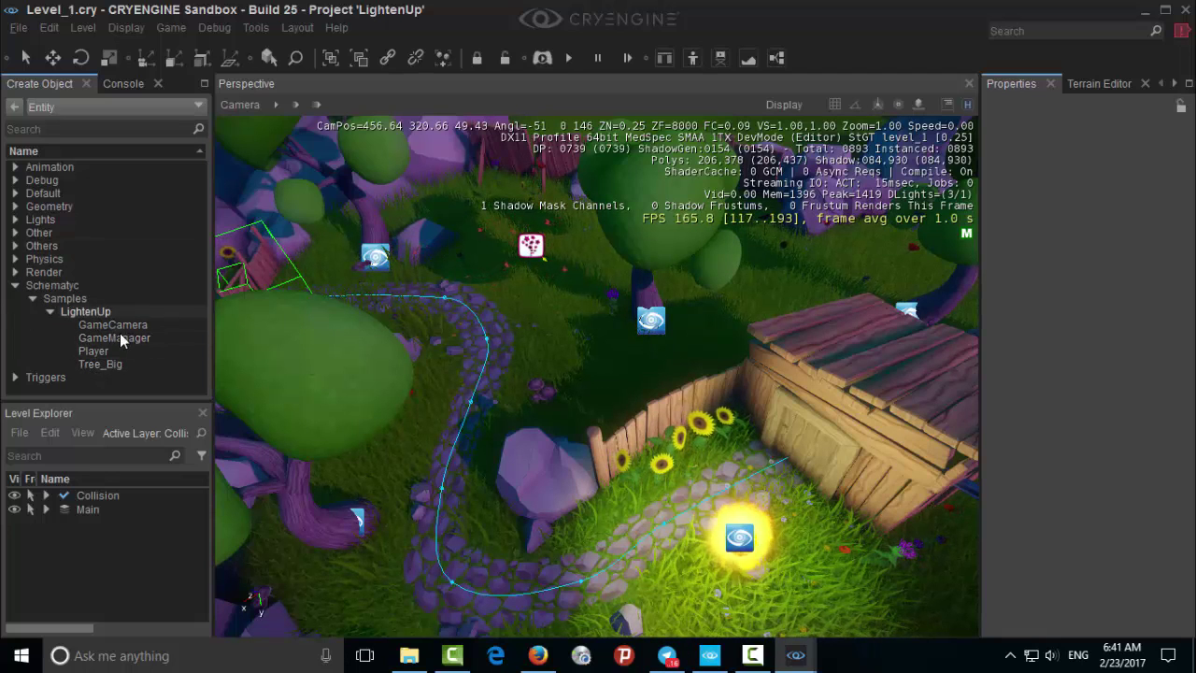
Open Tools > Schematyc and expand Root > Samples > LightenUp > Player in a widened tree panel
{"action": "left_click", "coordinate": [252, 31]}
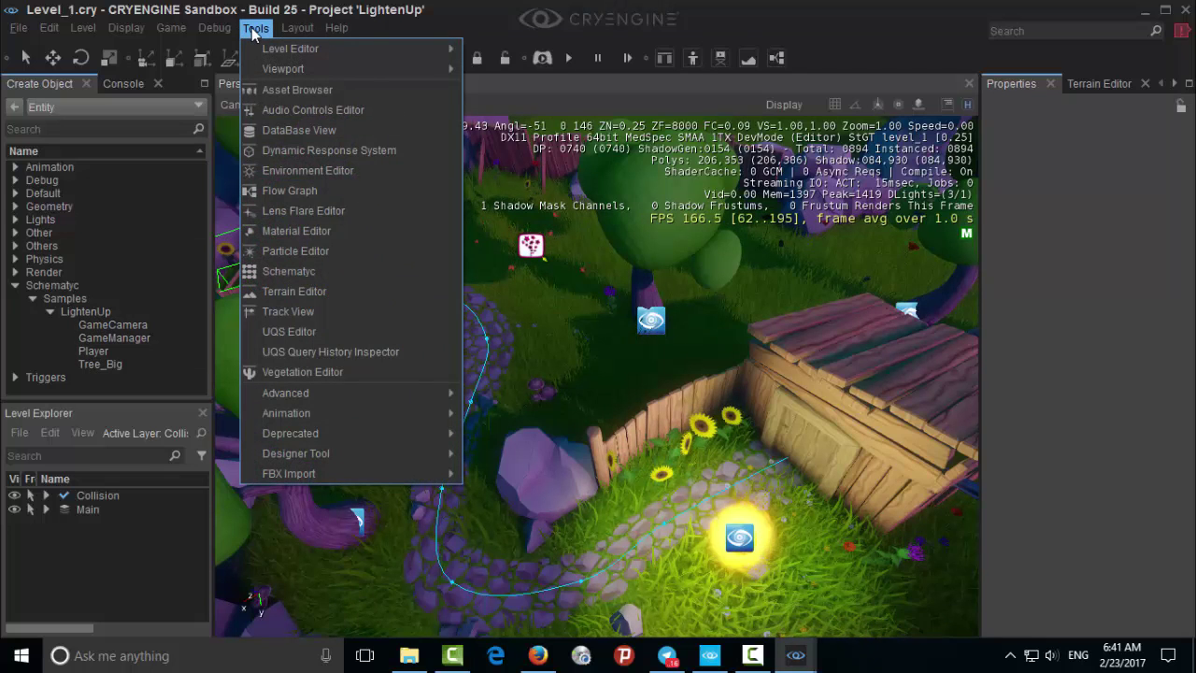
{"action": "left_click", "coordinate": [316, 271]}
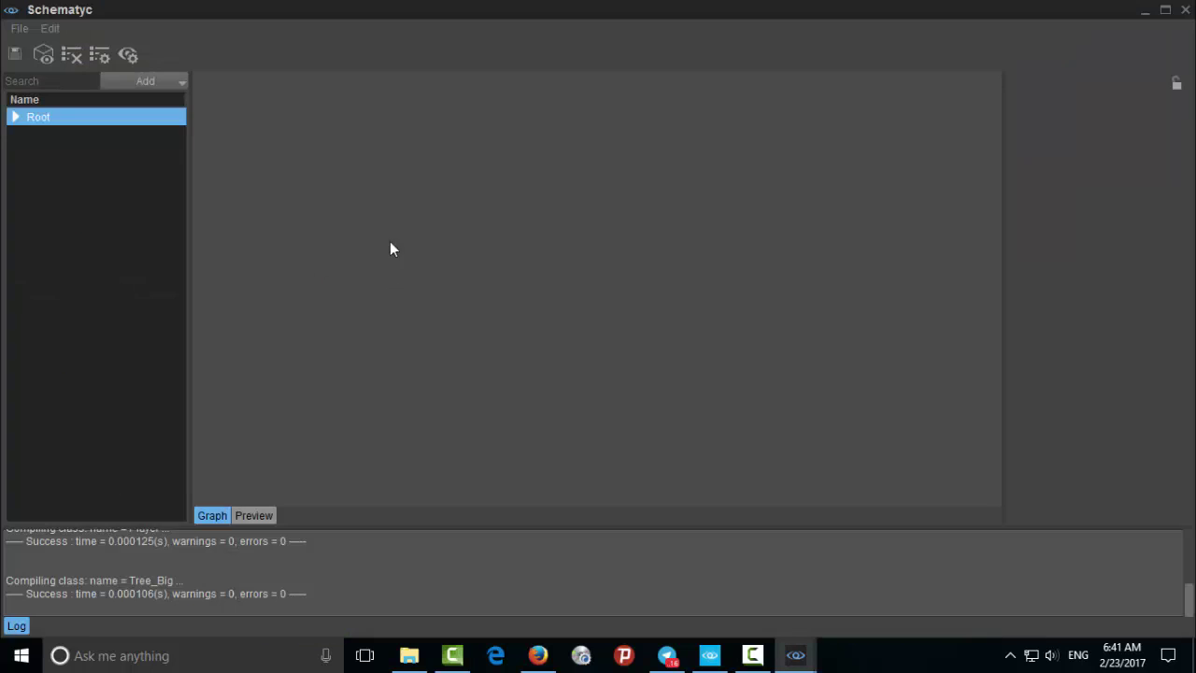
{"action": "left_click", "coordinate": [15, 118]}
{"action": "left_click", "coordinate": [35, 136]}
{"action": "left_click", "coordinate": [50, 151]}
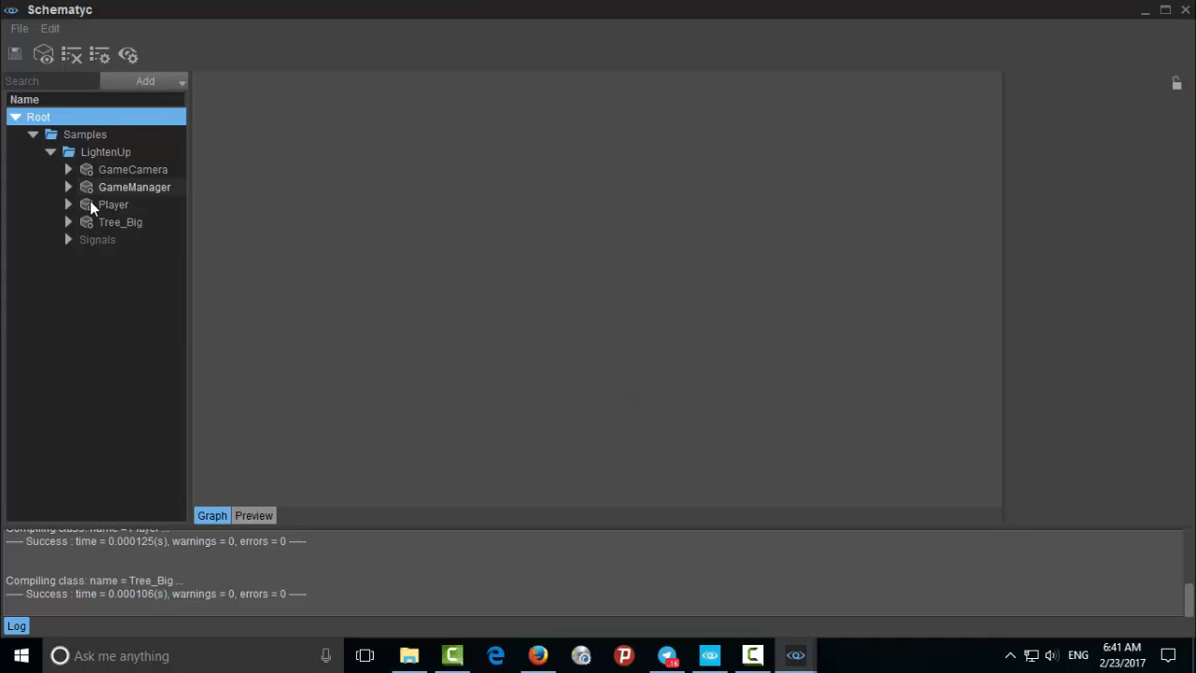
{"action": "left_click_drag", "start_coordinate": [189, 217], "coordinate": [234, 216]}
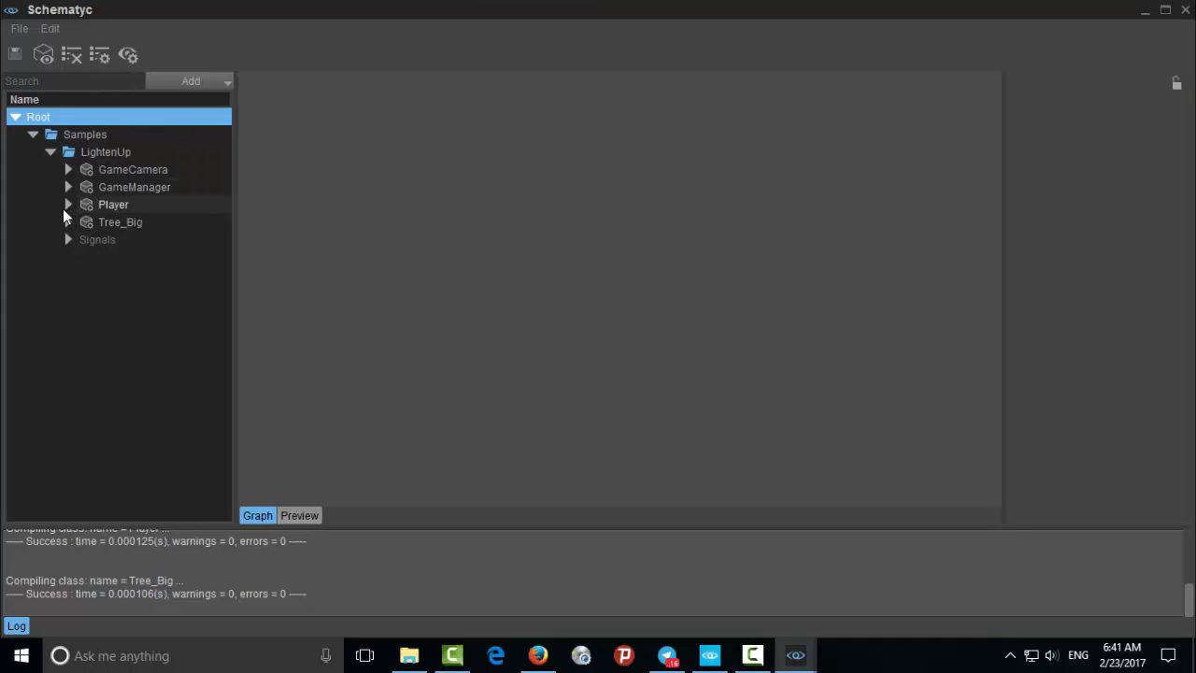
{"action": "left_click", "coordinate": [66, 205]}
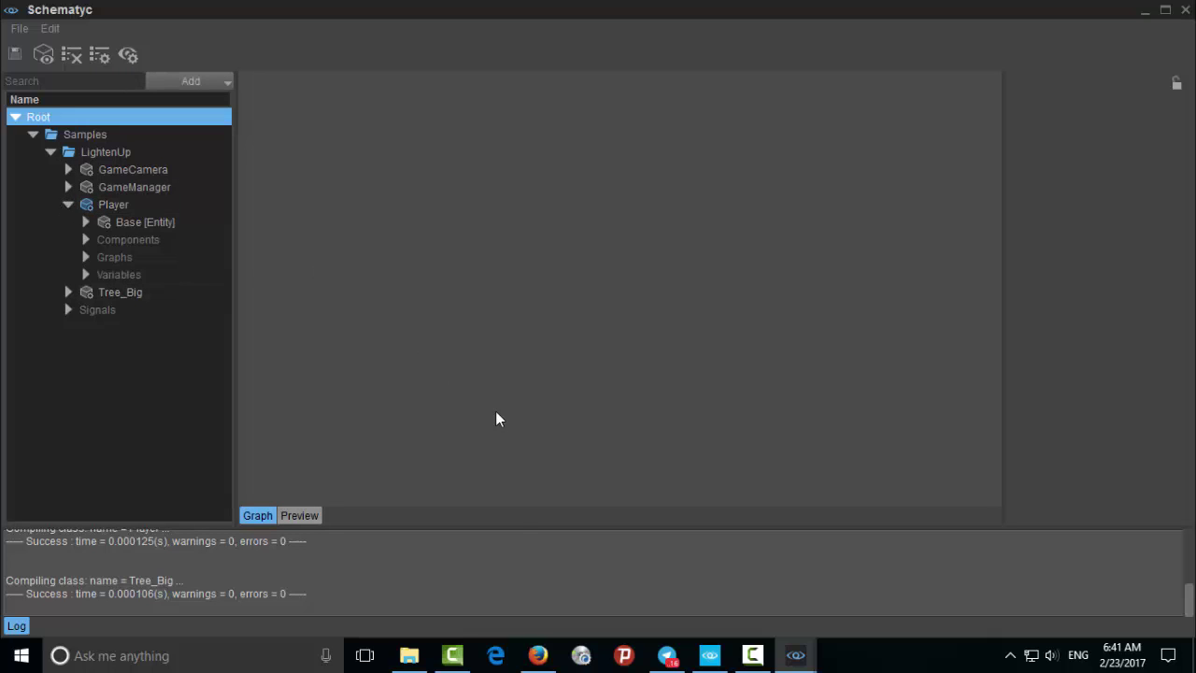
Show the MediaFire download page for the LightenUp examples RAR (18.96 MB) in Firefox
{"action": "left_click", "coordinate": [539, 655]}
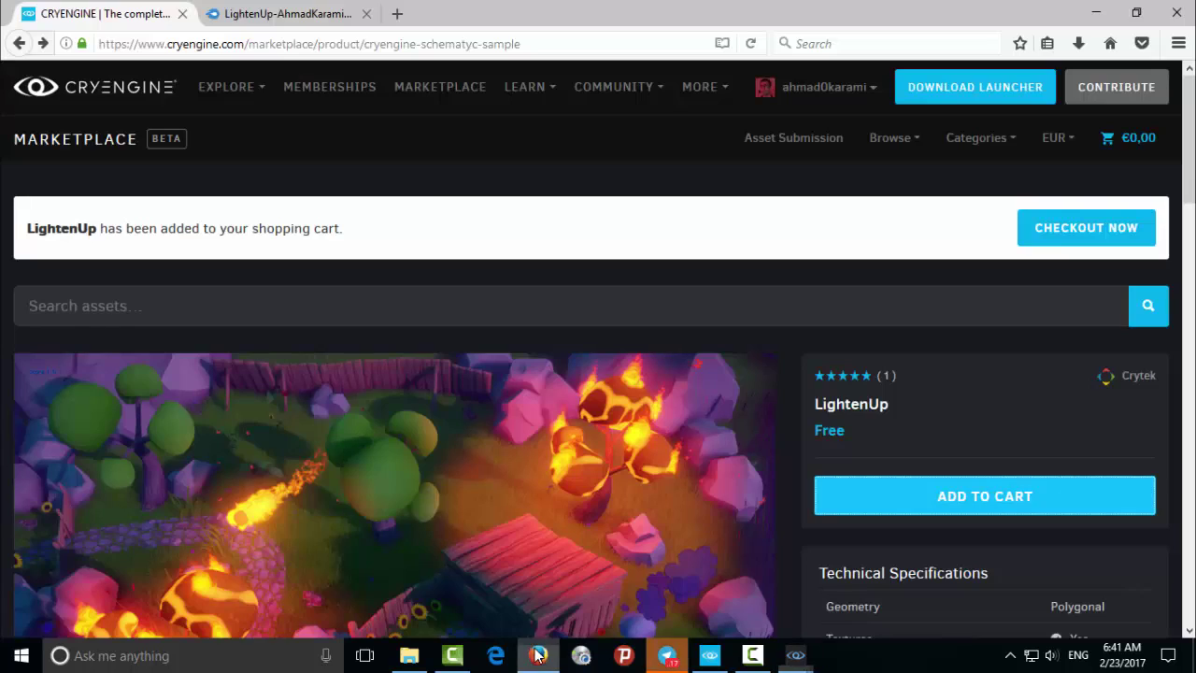
{"action": "left_click", "coordinate": [271, 16]}
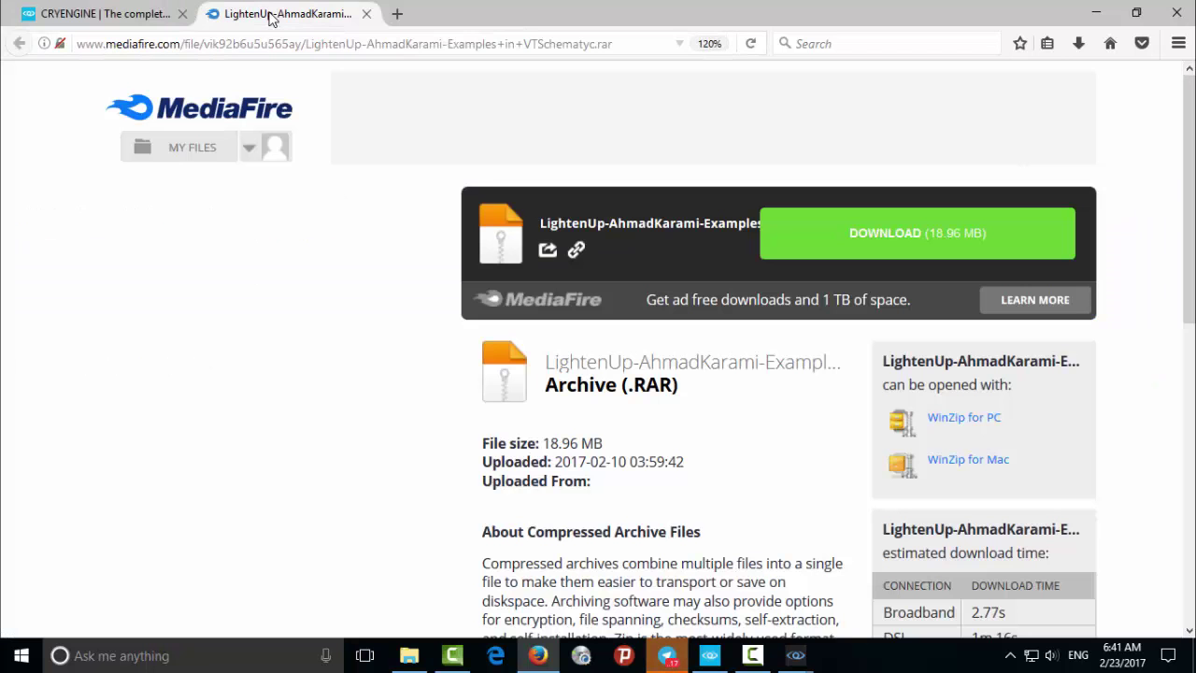